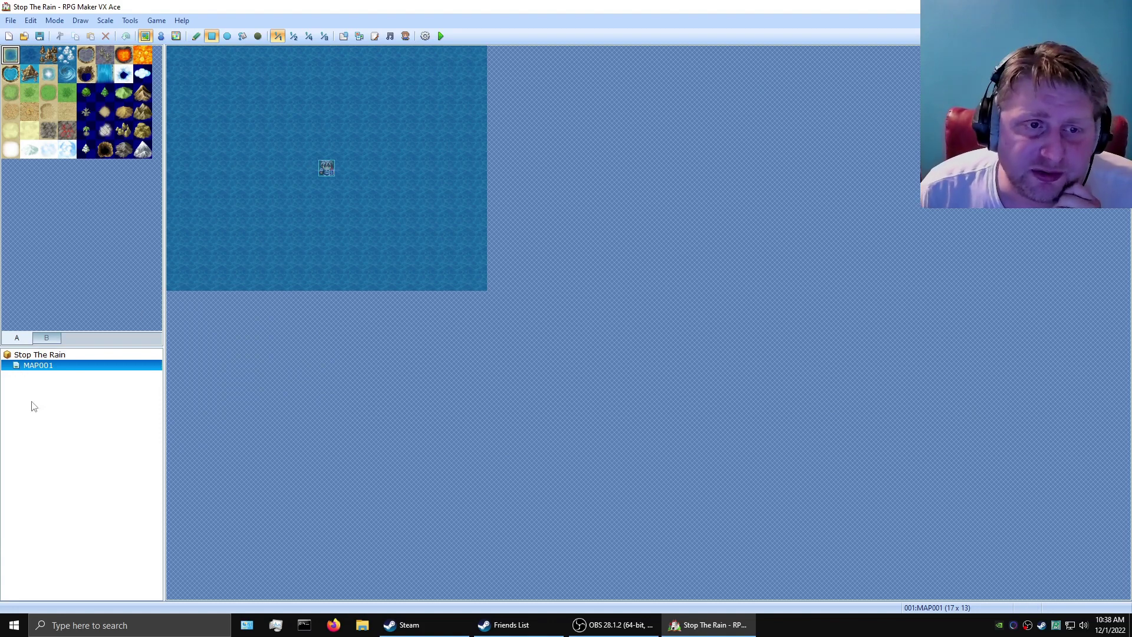
# Enable Auto-Change BGM in MAP001's map properties and lower the music volume to about 40%
pyautogui.rightClick(52, 366)
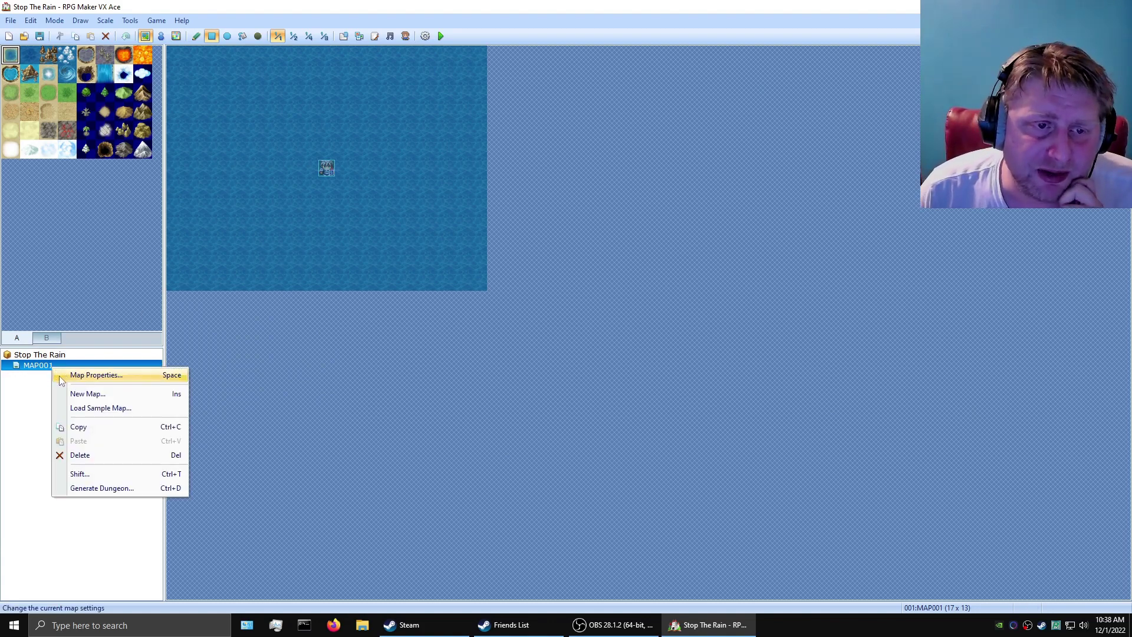
pyautogui.click(78, 376)
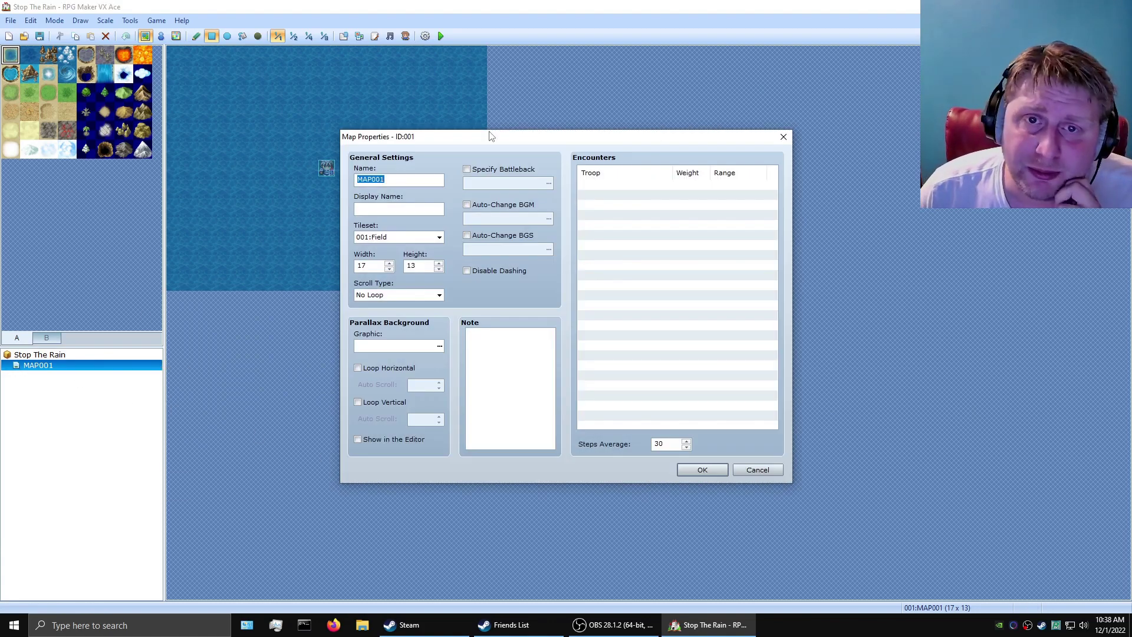
pyautogui.click(467, 205)
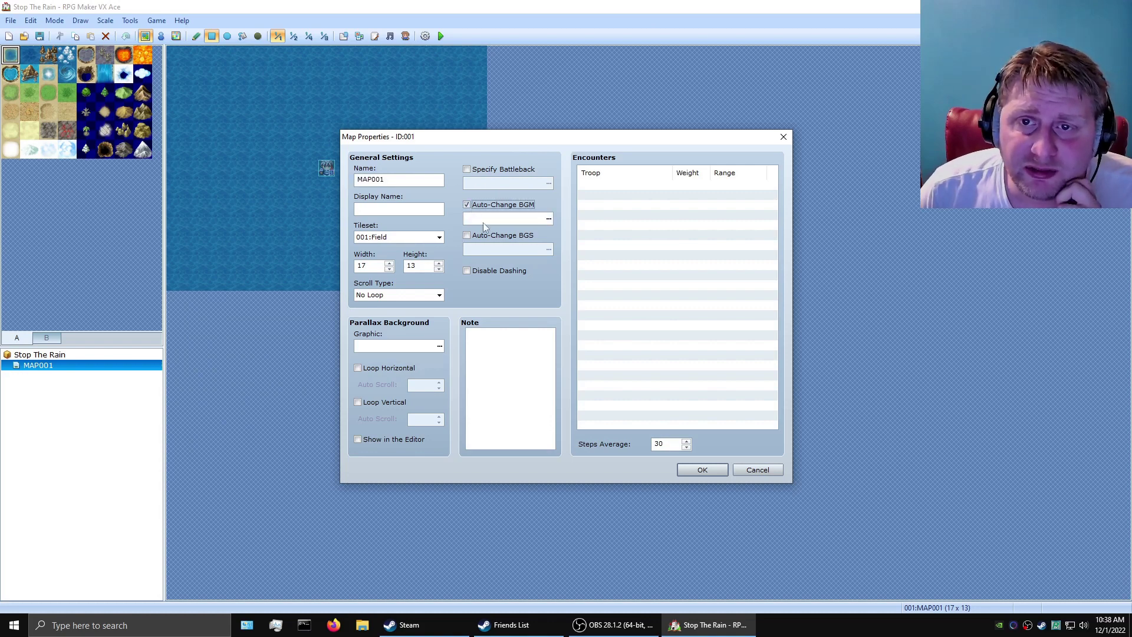
pyautogui.click(549, 219)
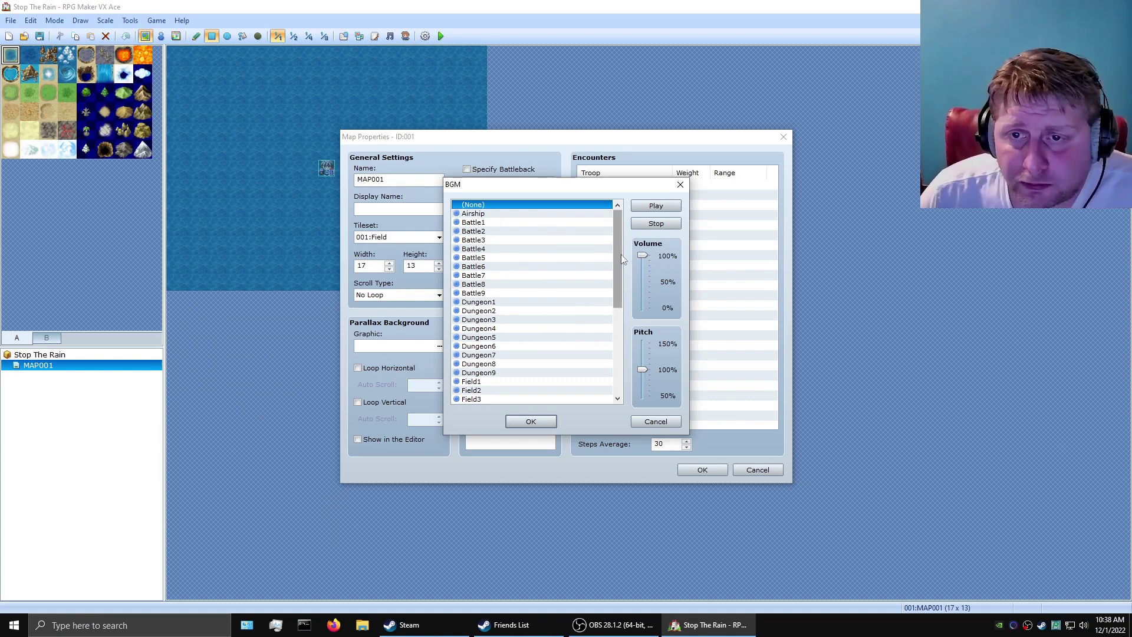
pyautogui.scroll(-6, 559, 266)
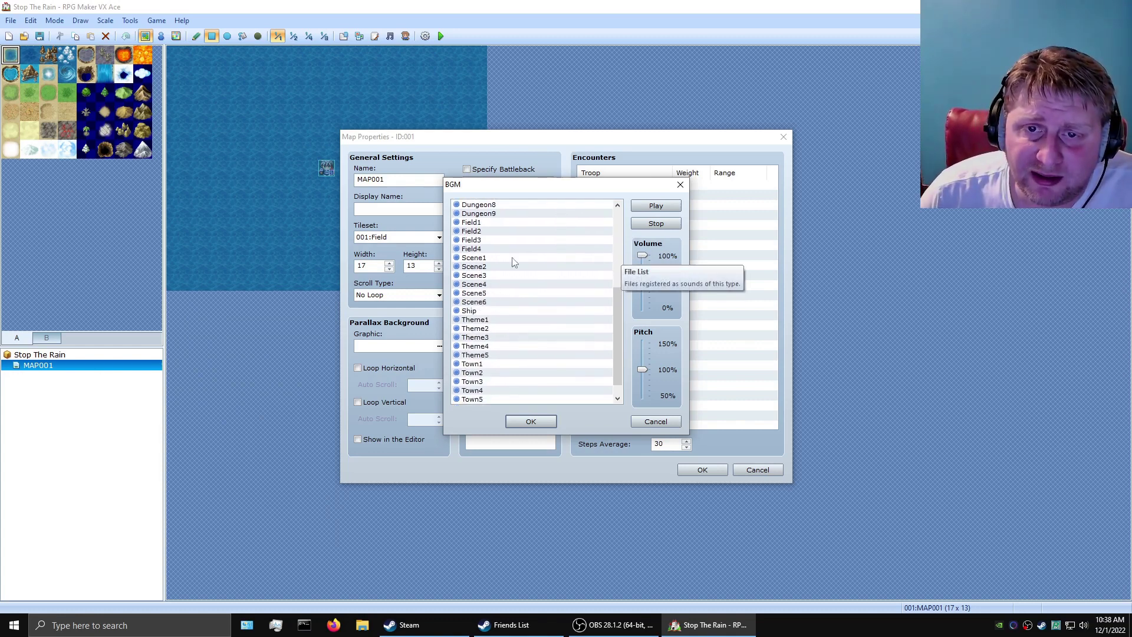
pyautogui.moveTo(643, 255); pyautogui.dragTo(643, 286)
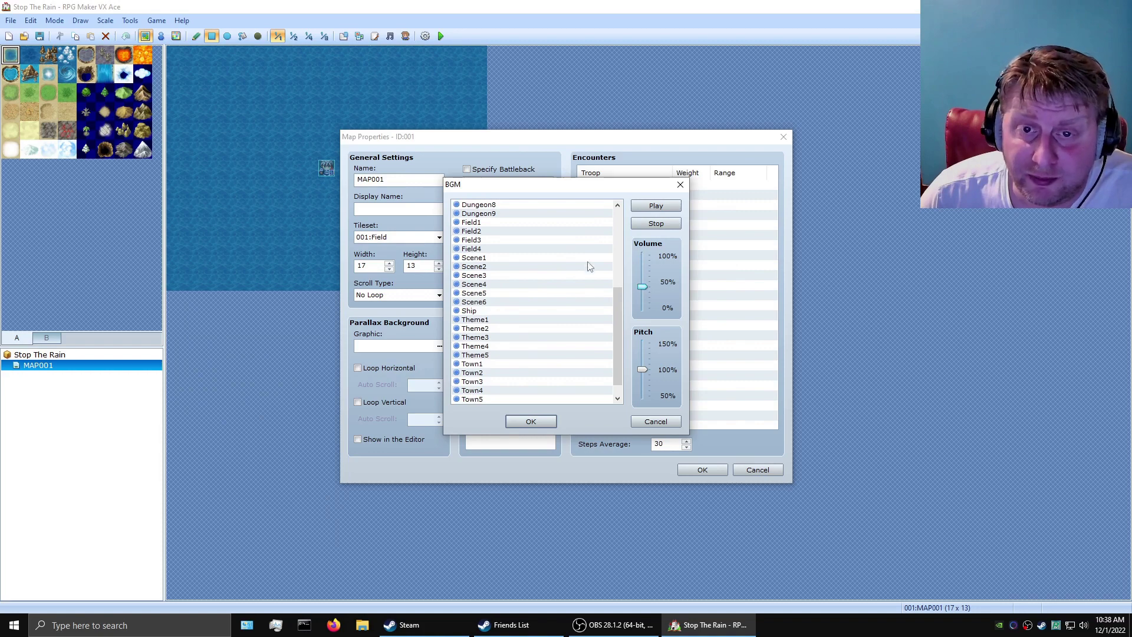
# Browse the background music tracks Field1 to Field3 and Theme1 to Theme5
pyautogui.click(490, 223)
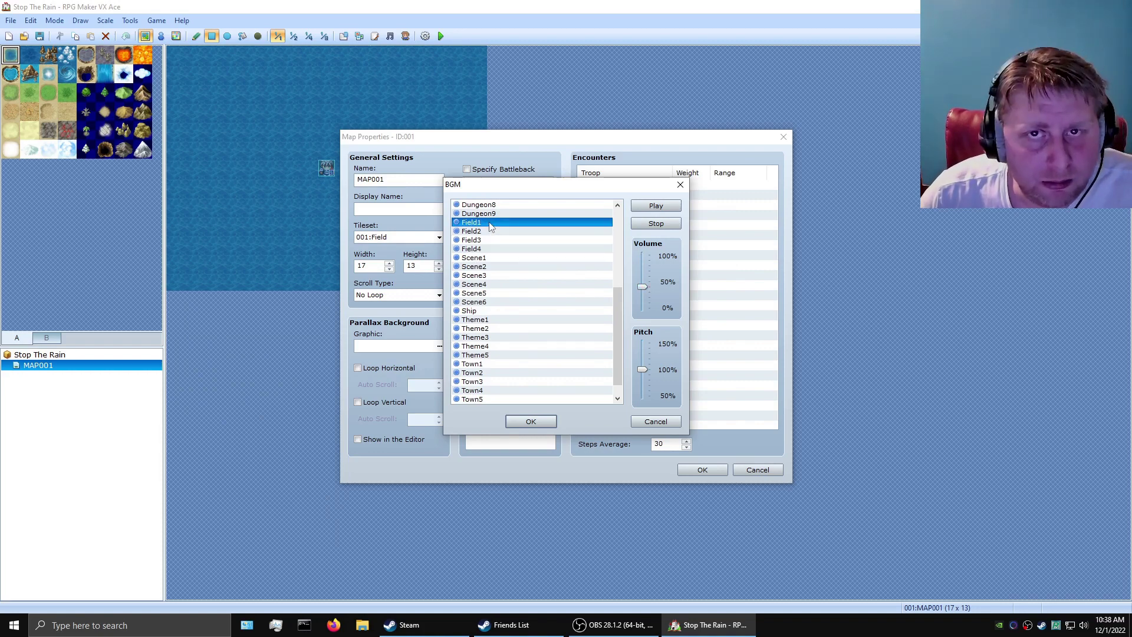
pyautogui.click(482, 233)
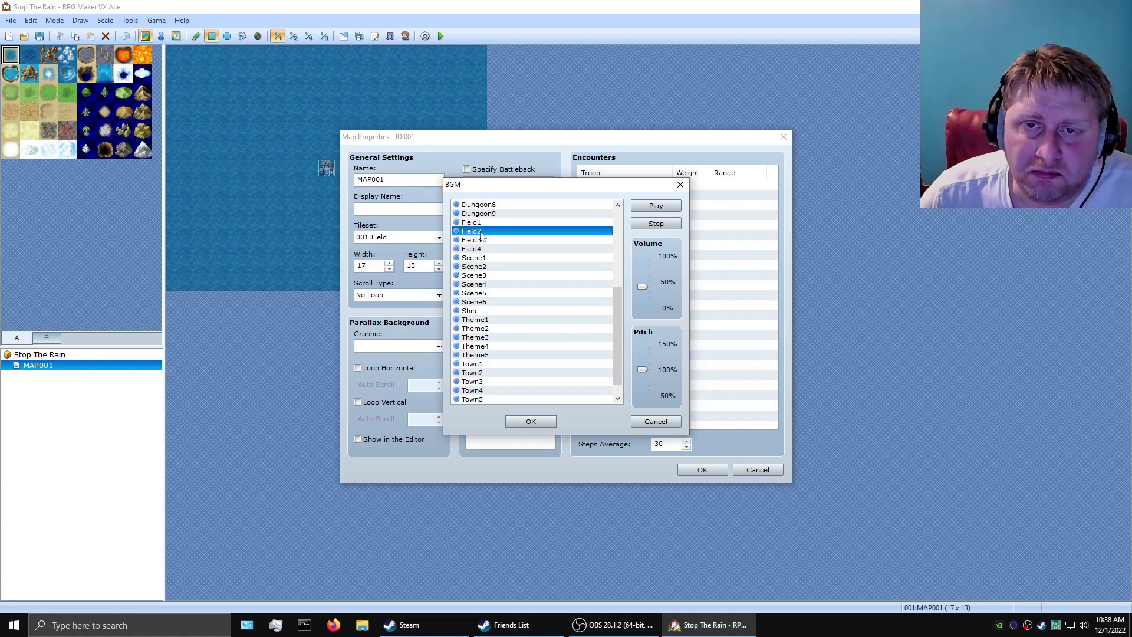
pyautogui.click(483, 241)
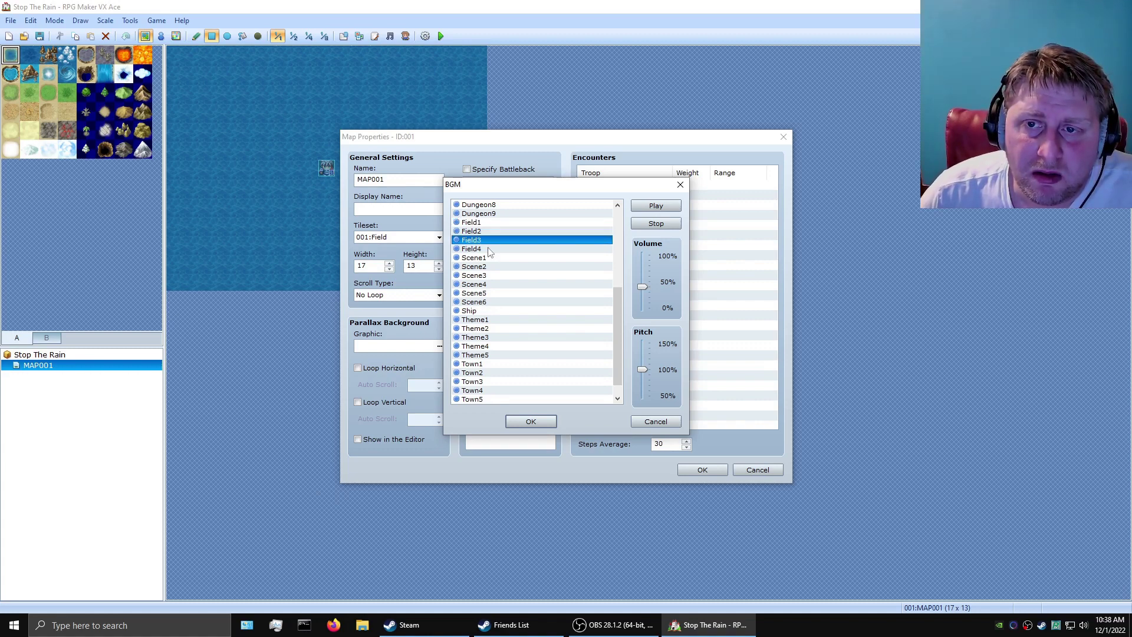
pyautogui.click(489, 319)
pyautogui.click(494, 329)
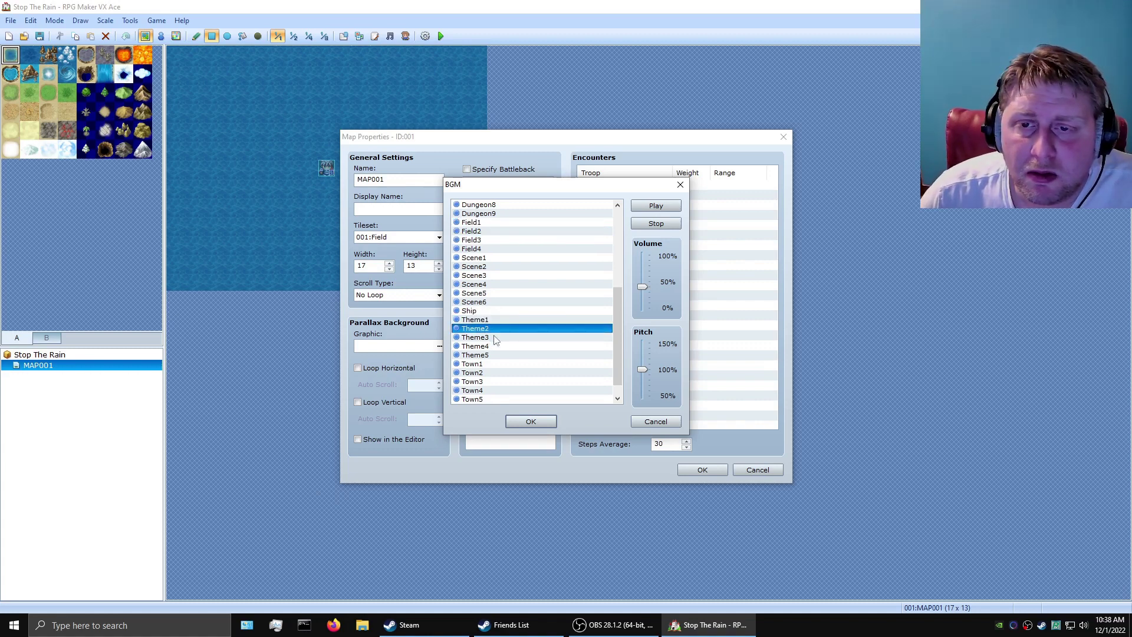
pyautogui.click(494, 337)
pyautogui.click(496, 346)
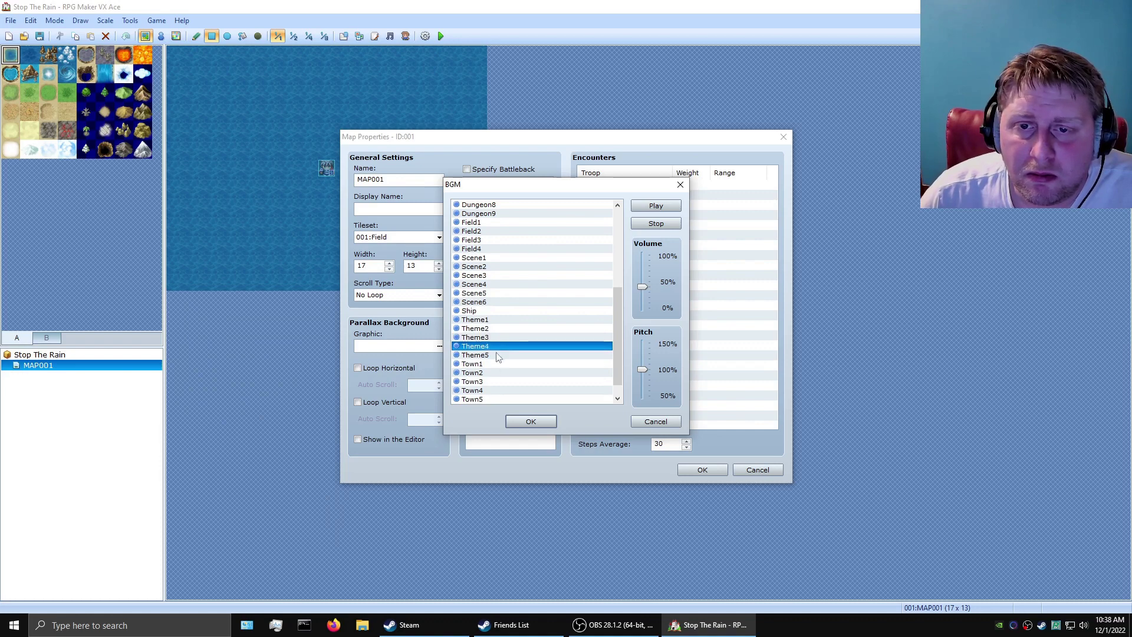
pyautogui.click(497, 356)
# Browse the background music tracks Town3 to Town7
pyautogui.scroll(-1, 497, 359)
pyautogui.click(498, 364)
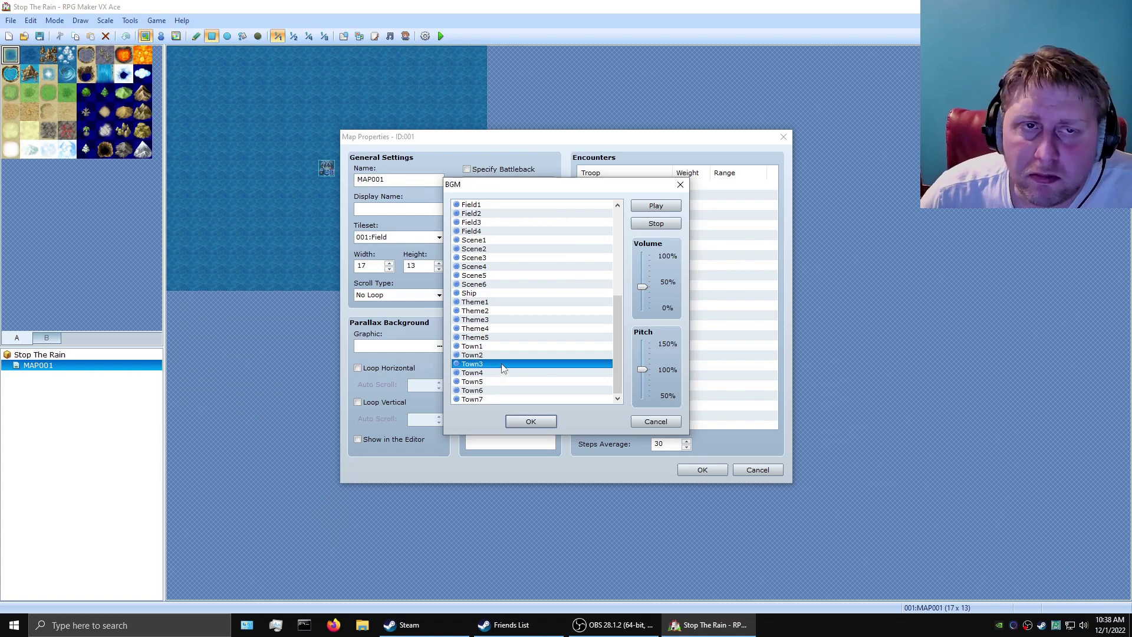
pyautogui.click(498, 373)
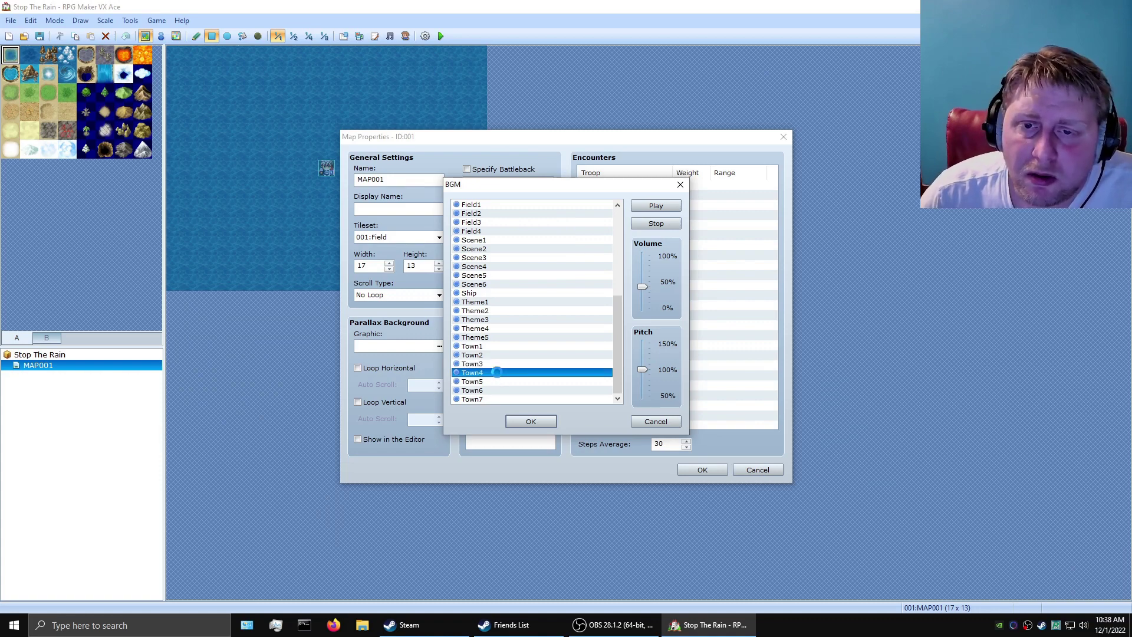
pyautogui.click(495, 382)
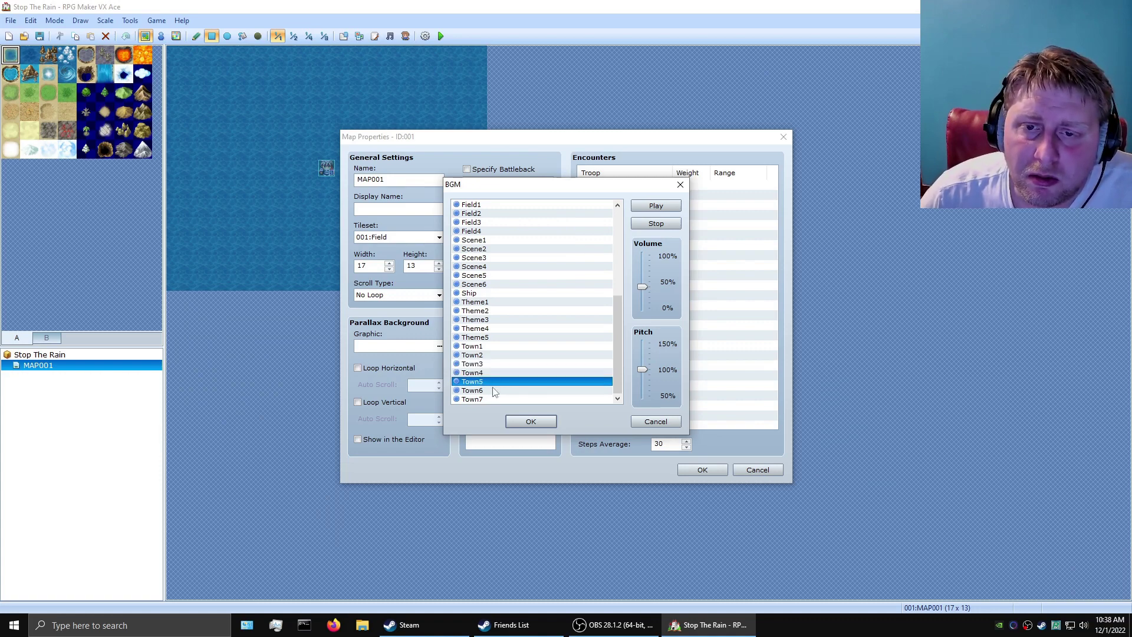
pyautogui.click(494, 390)
pyautogui.click(491, 399)
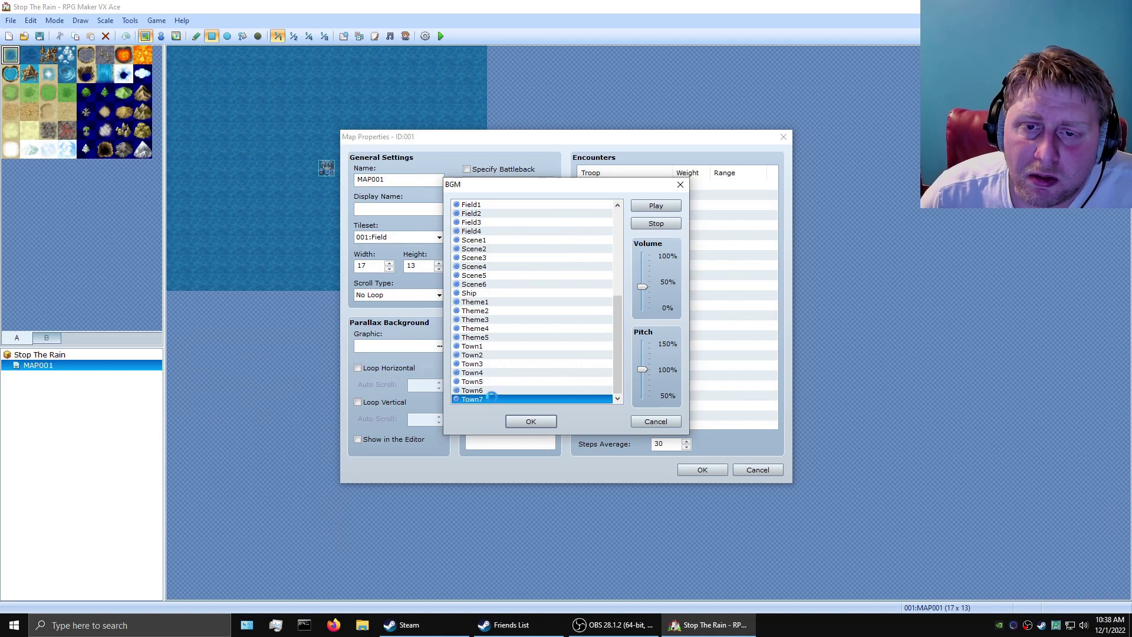
# Choose the Scene6 track and play it at increasingly raised pitch, up to 150%
pyautogui.click(497, 260)
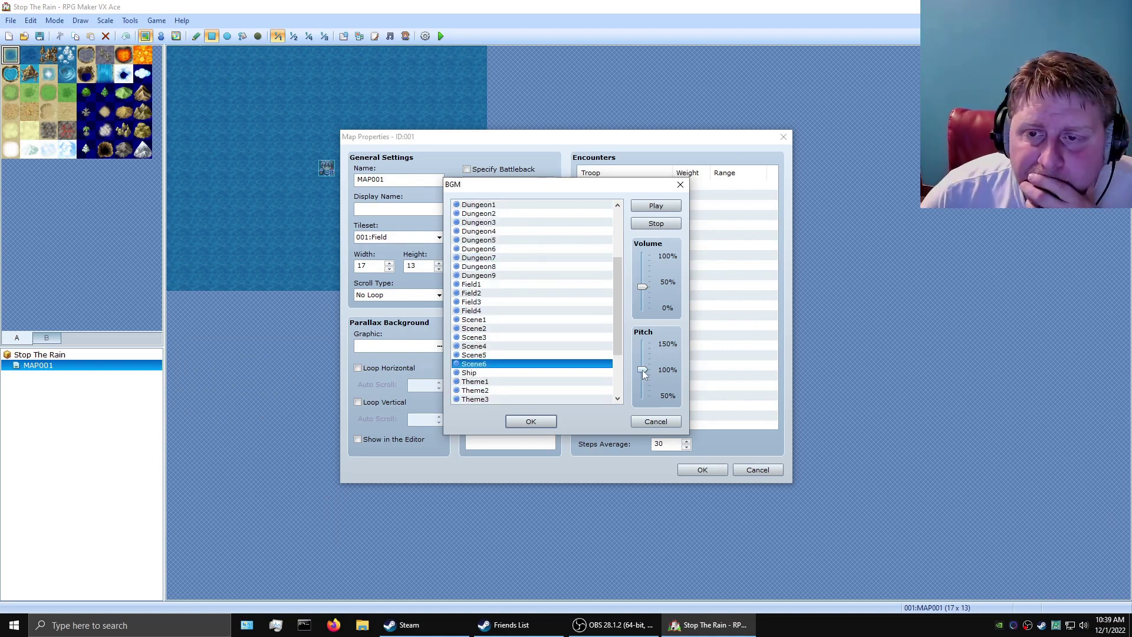
pyautogui.scroll(-2, 607, 353)
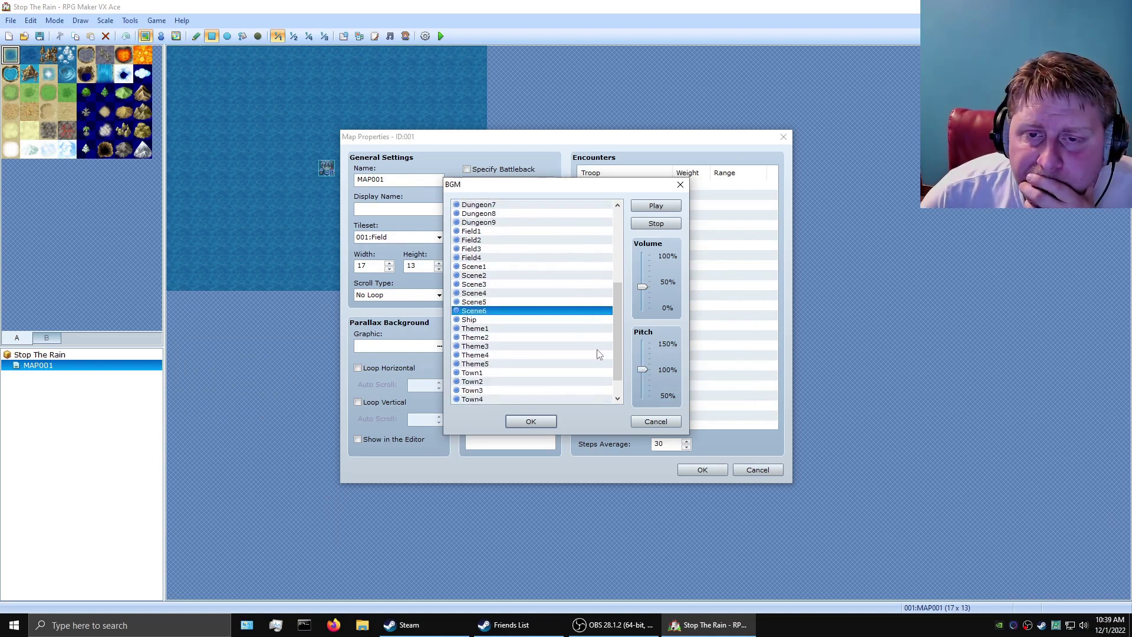
pyautogui.click(642, 358)
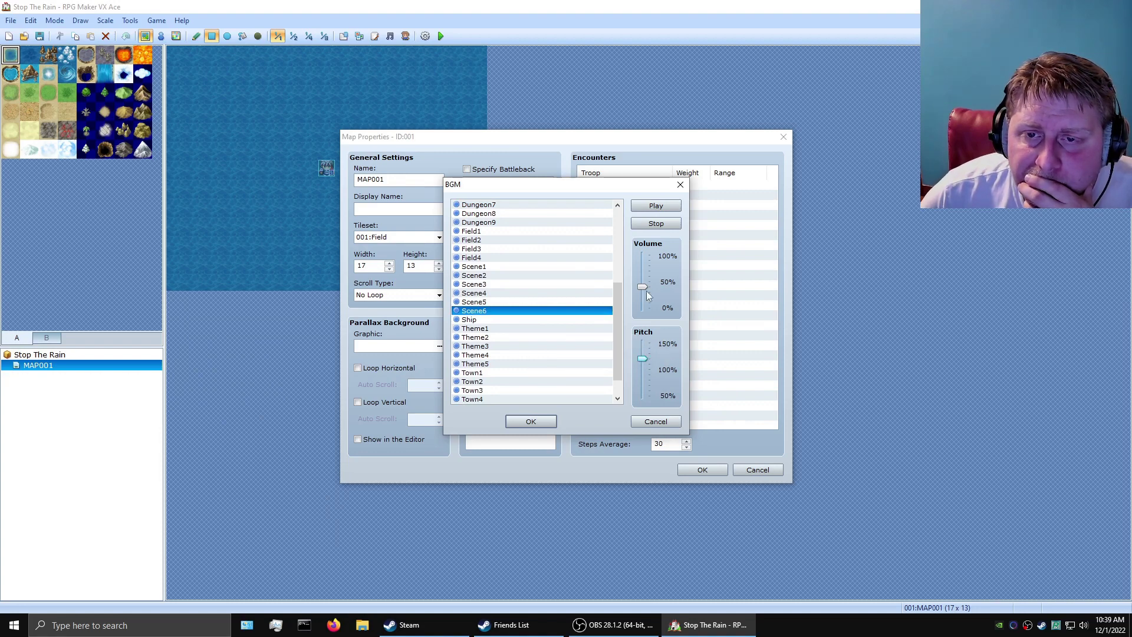
pyautogui.click(655, 206)
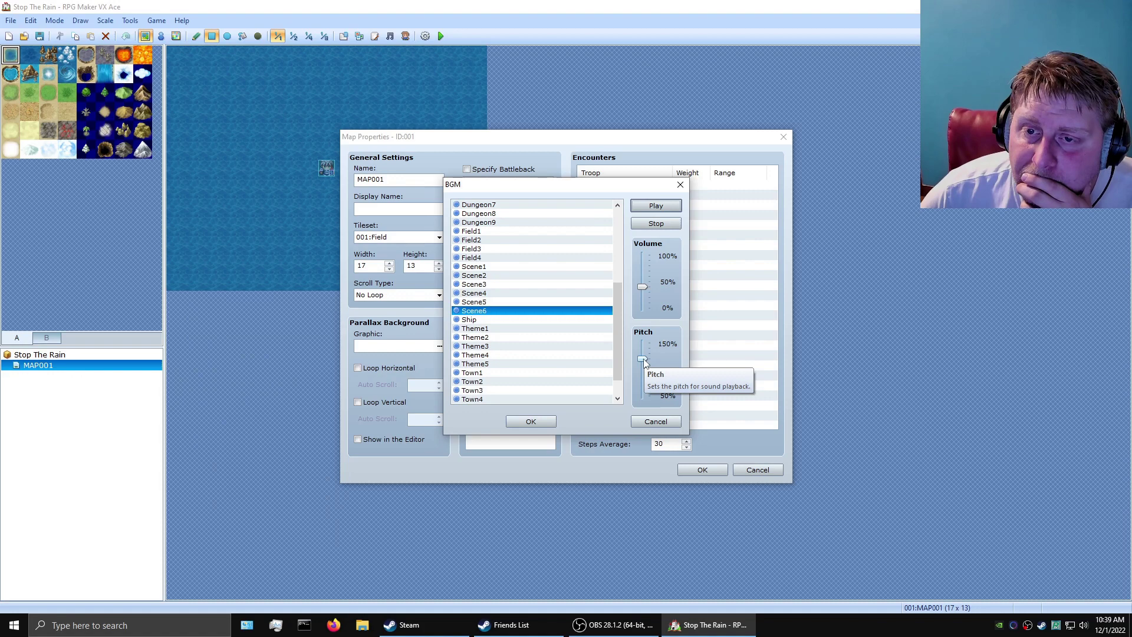
pyautogui.moveTo(643, 360); pyautogui.dragTo(643, 357)
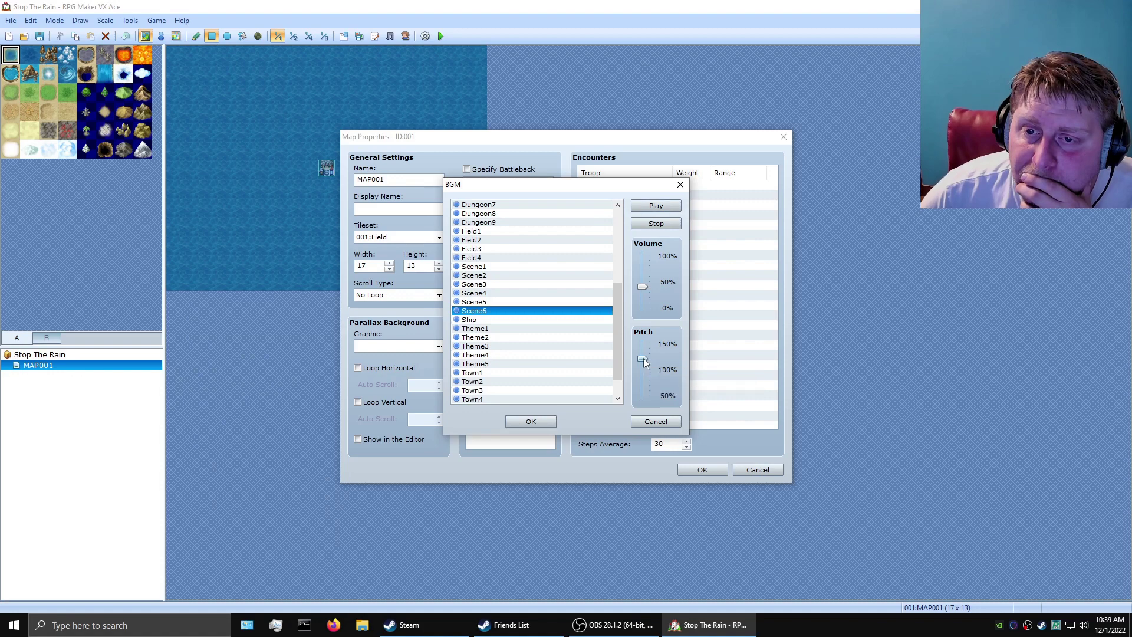
pyautogui.click(665, 209)
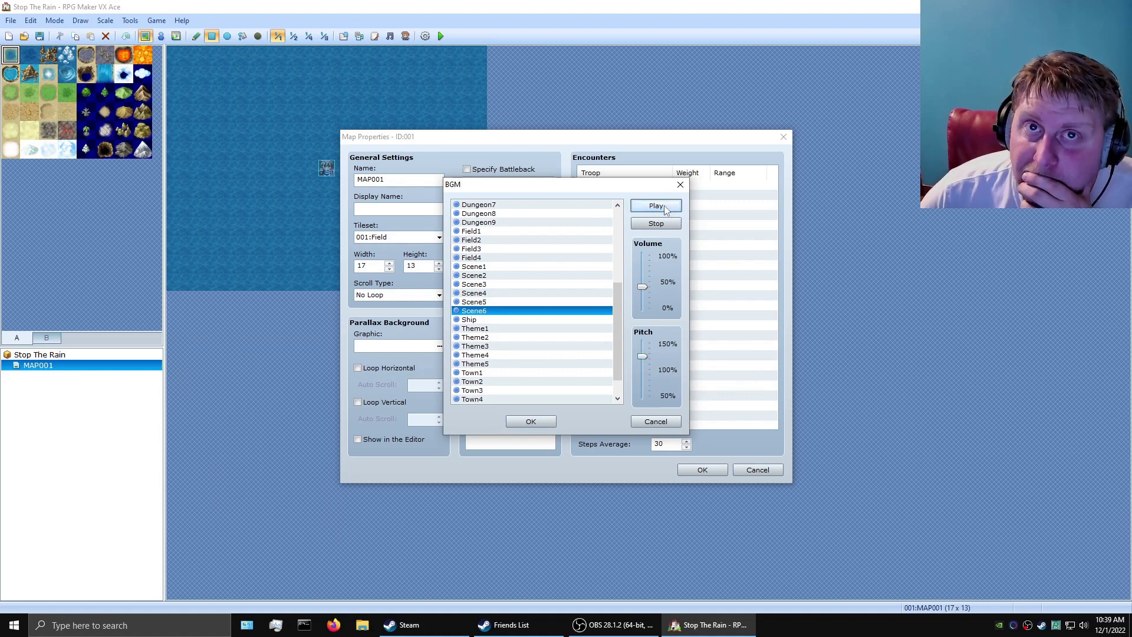
pyautogui.moveTo(643, 357); pyautogui.dragTo(664, 239)
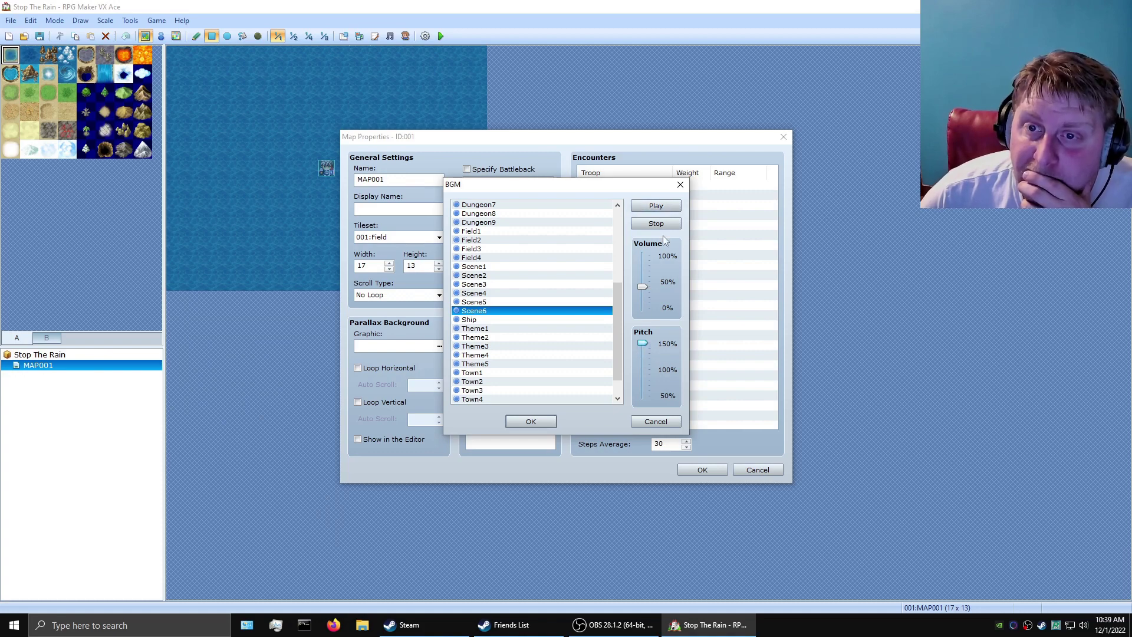
pyautogui.click(666, 213)
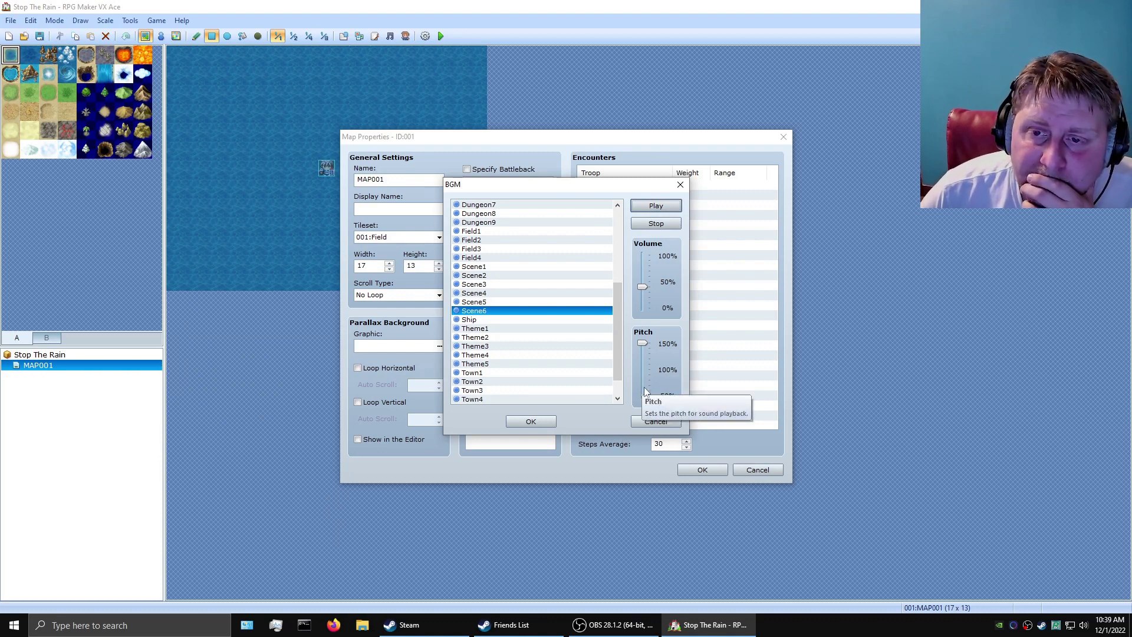
# Play Scene6 at 50% pitch, then restore the pitch to 100% and play it again
pyautogui.moveTo(644, 374); pyautogui.dragTo(642, 401)
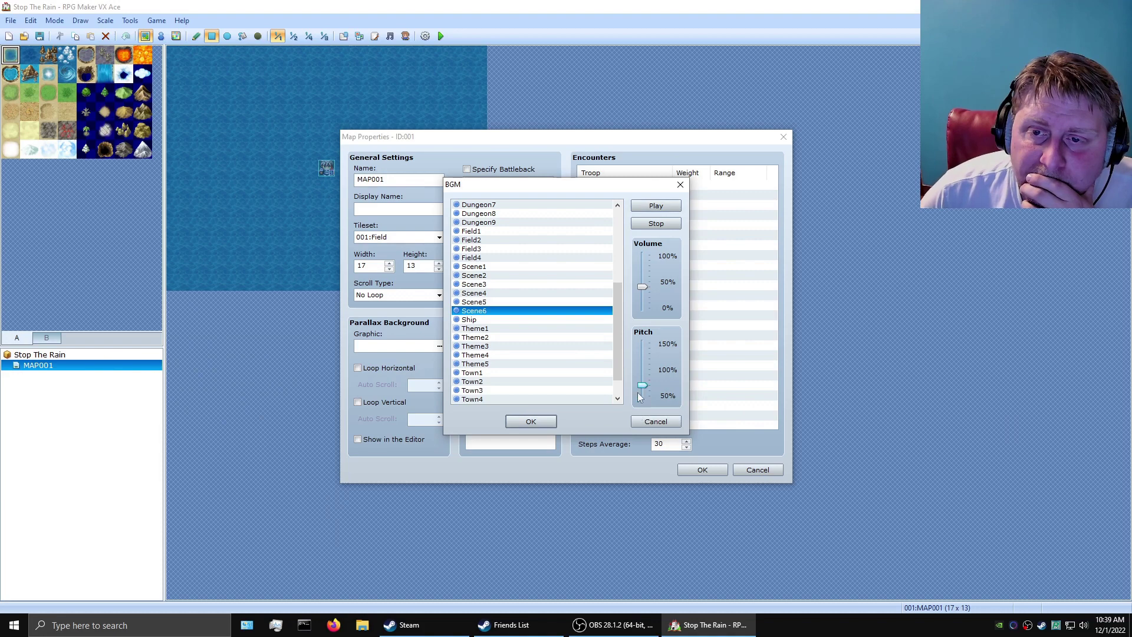
pyautogui.click(665, 207)
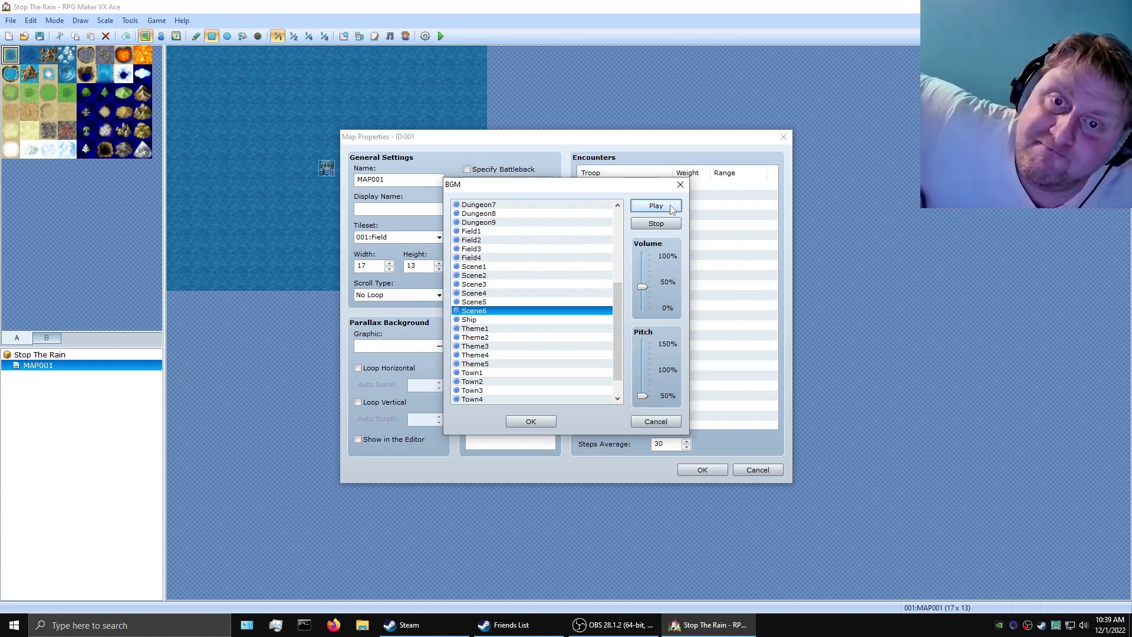
pyautogui.click(642, 371)
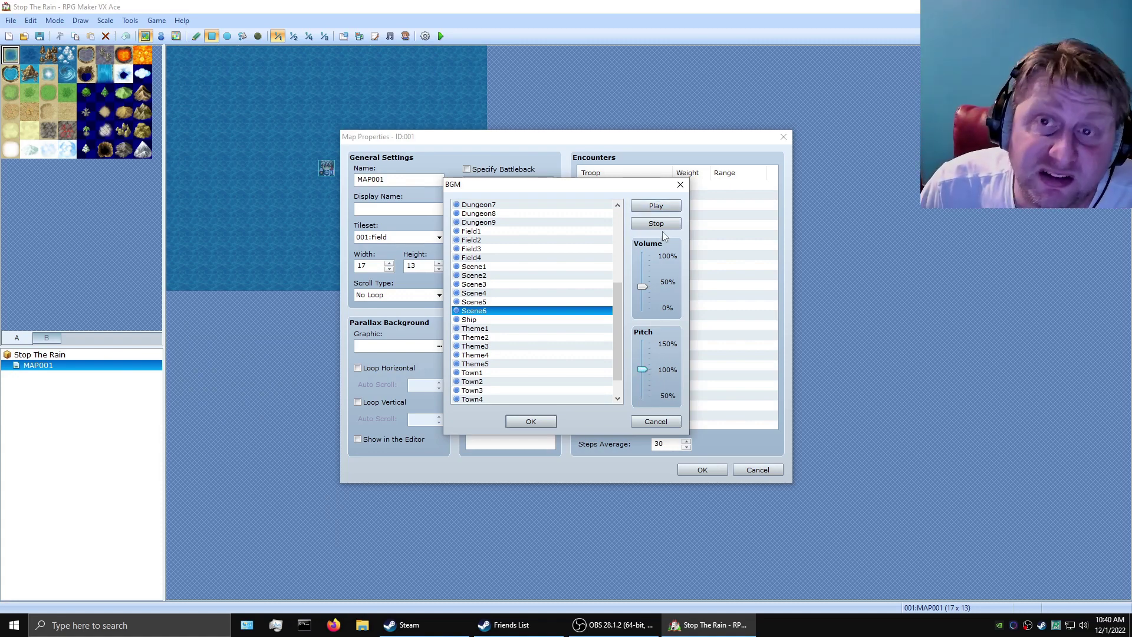
pyautogui.click(656, 206)
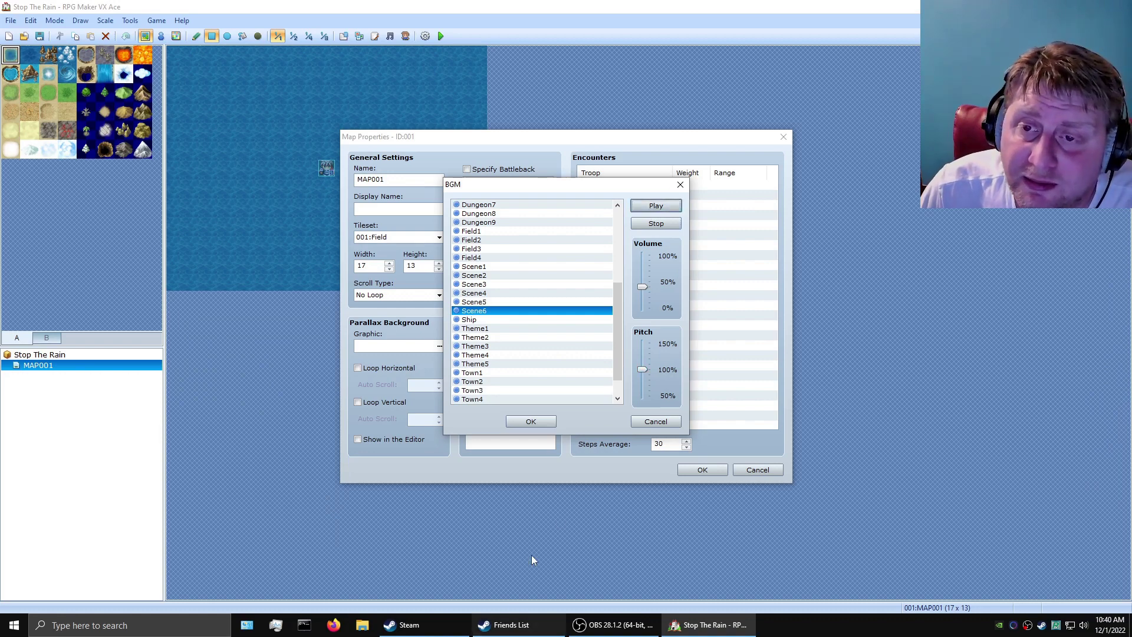
# Set Field2 as the map's background music at about 30% volume, stopping playback before confirming
pyautogui.click(501, 285)
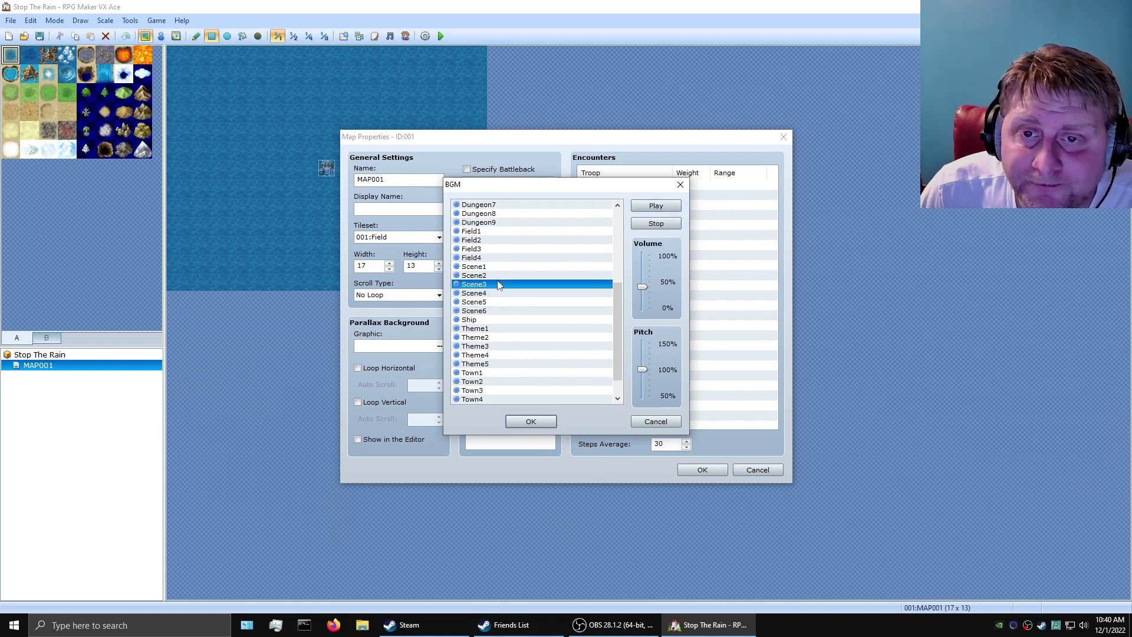
pyautogui.click(501, 241)
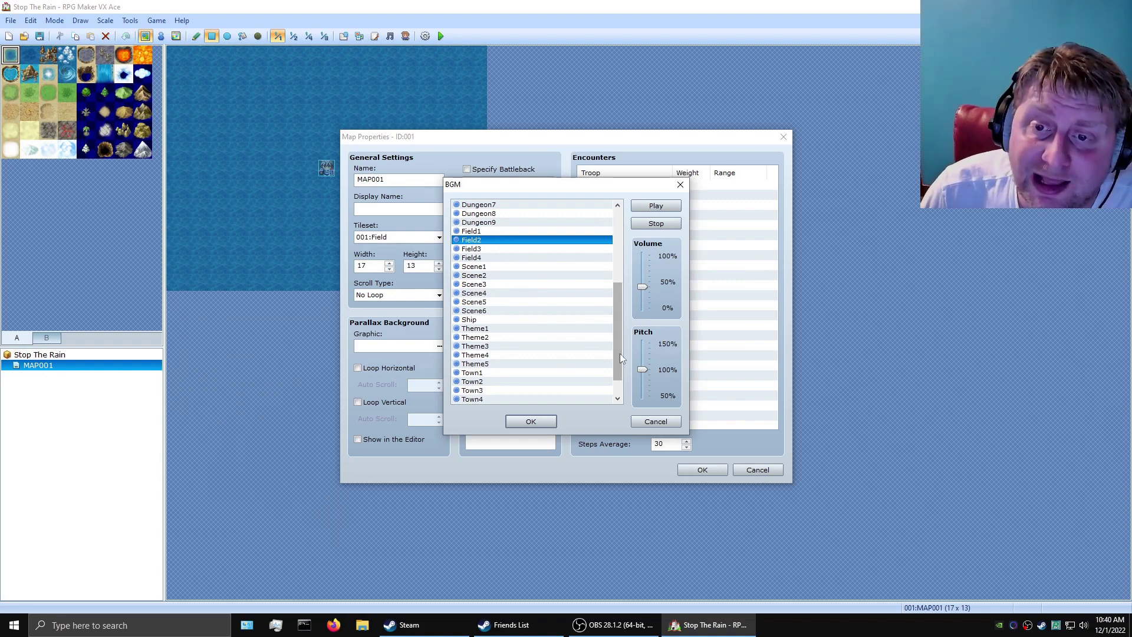
pyautogui.moveTo(619, 353); pyautogui.dragTo(618, 295)
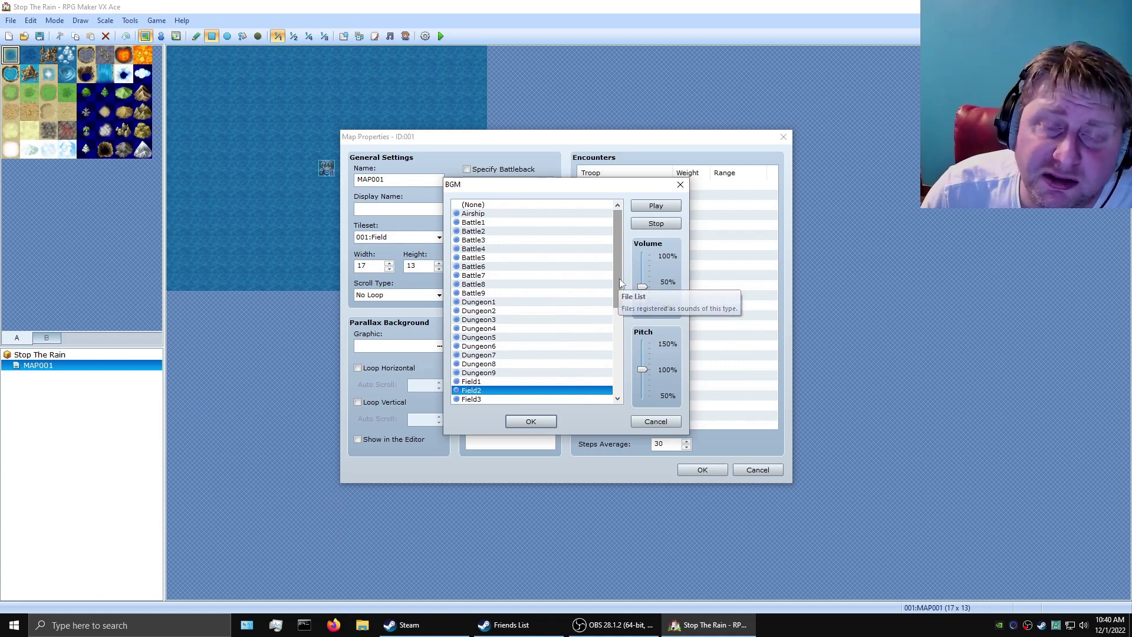
pyautogui.scroll(-3, 477, 218)
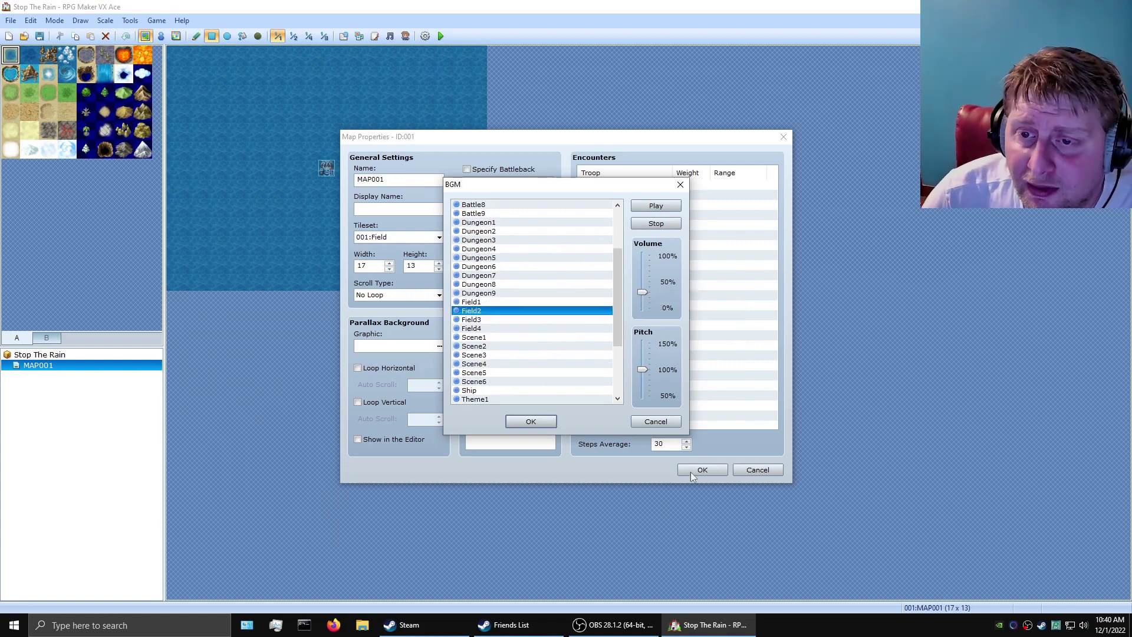
pyautogui.click(656, 223)
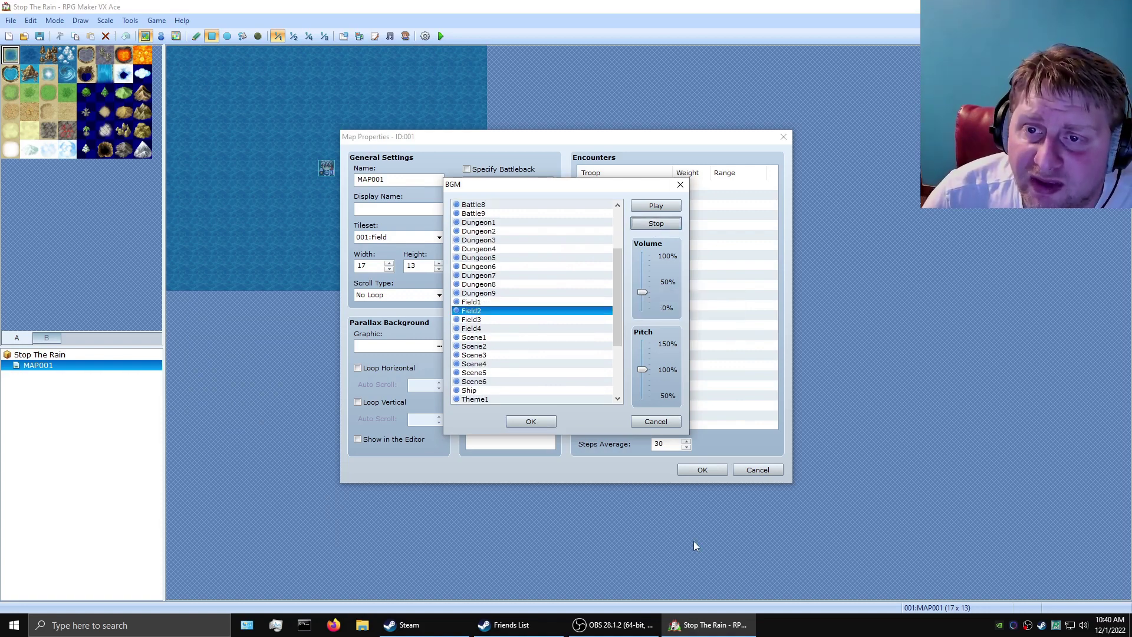
pyautogui.click(522, 422)
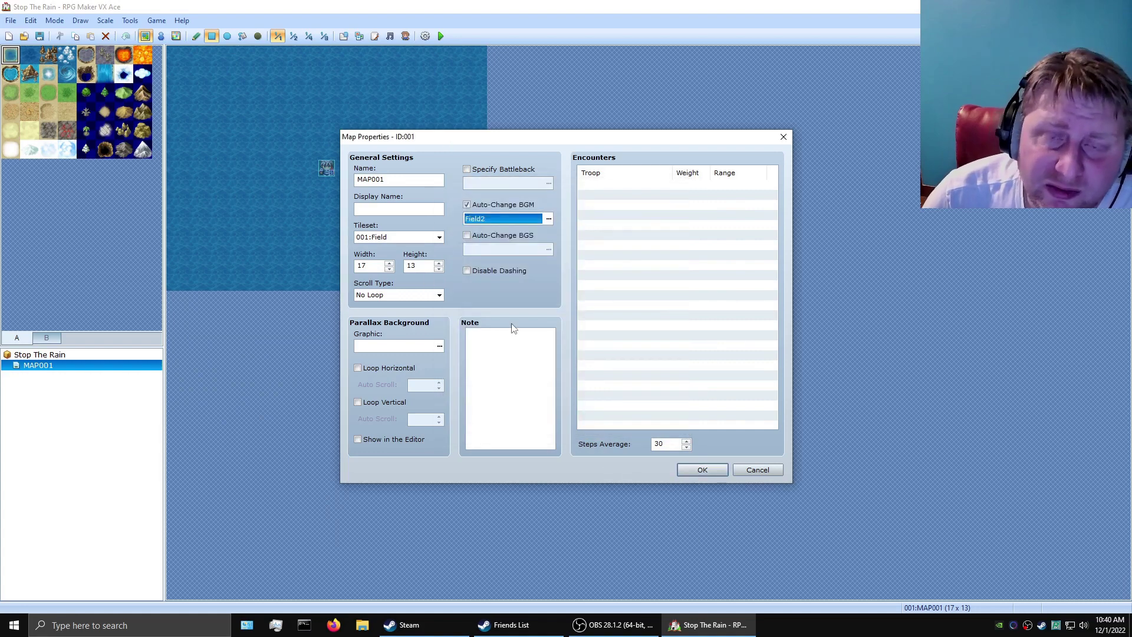
# Rename the map from its default name to "Main Map"
pyautogui.moveTo(403, 181); pyautogui.dragTo(299, 194)
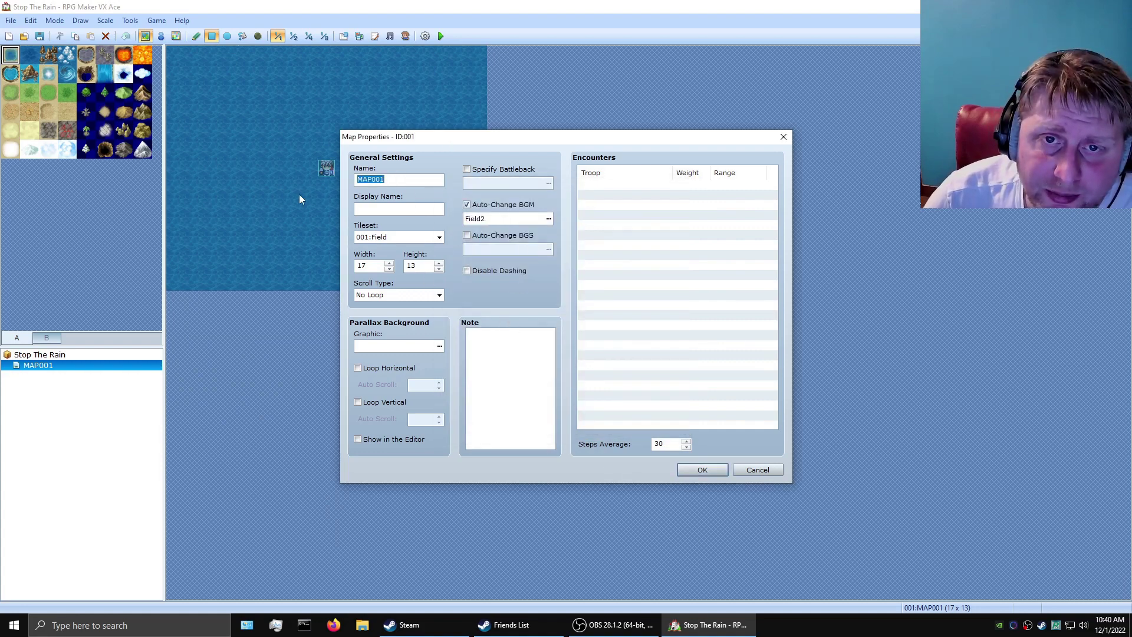
pyautogui.write('Main Map')
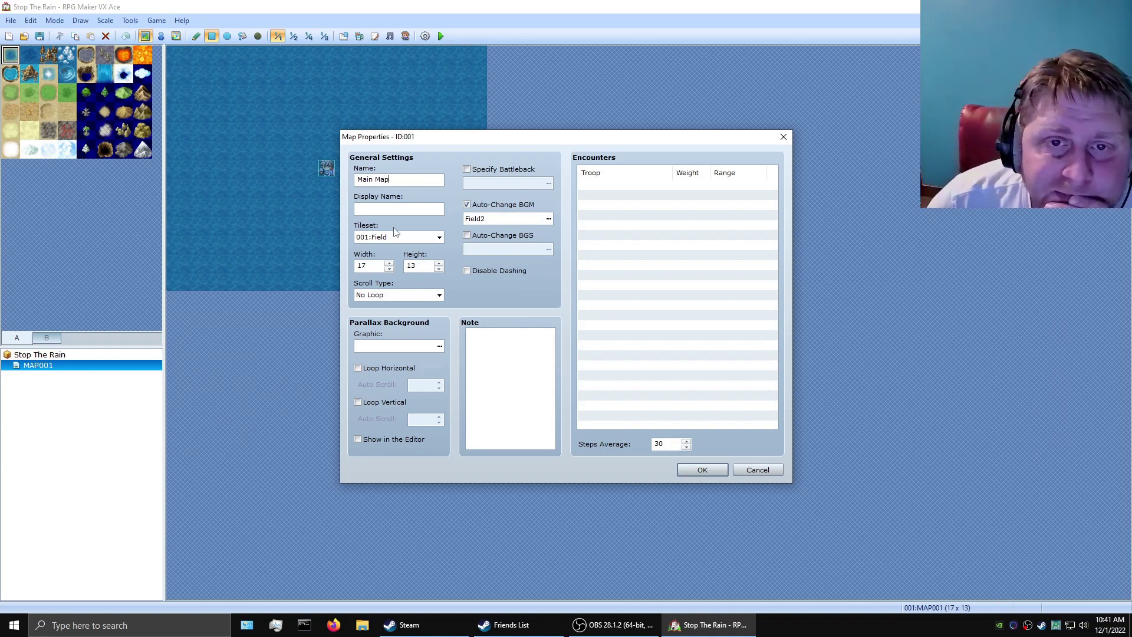
# Keep the 001:Field tileset, set the map's width to 23 and height to 21, and apply the map properties
pyautogui.click(439, 238)
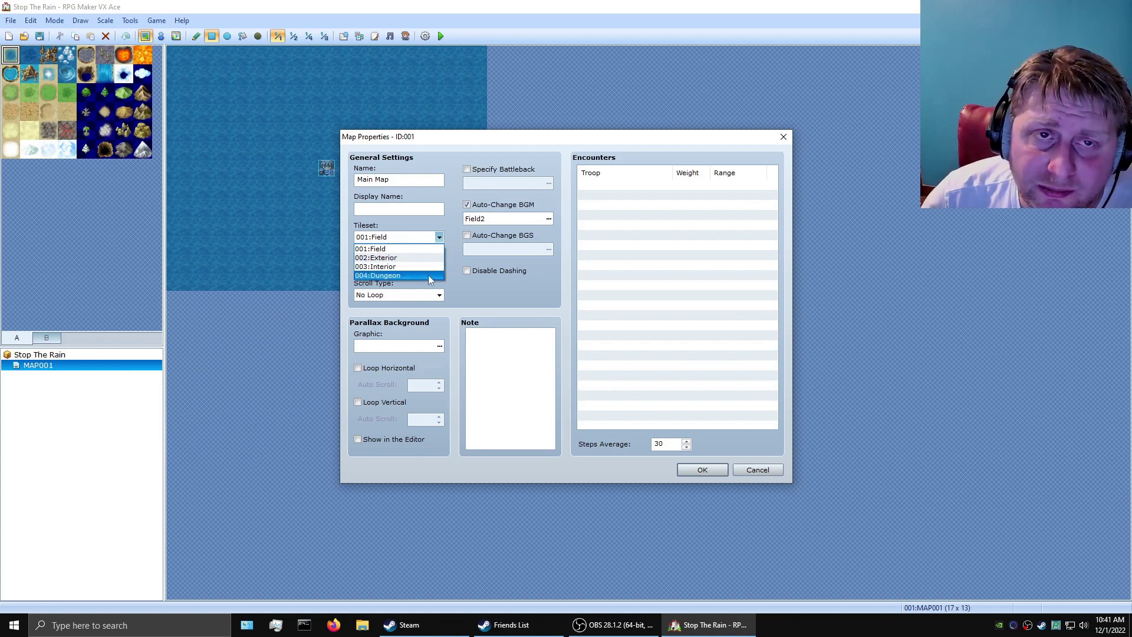
pyautogui.click(441, 235)
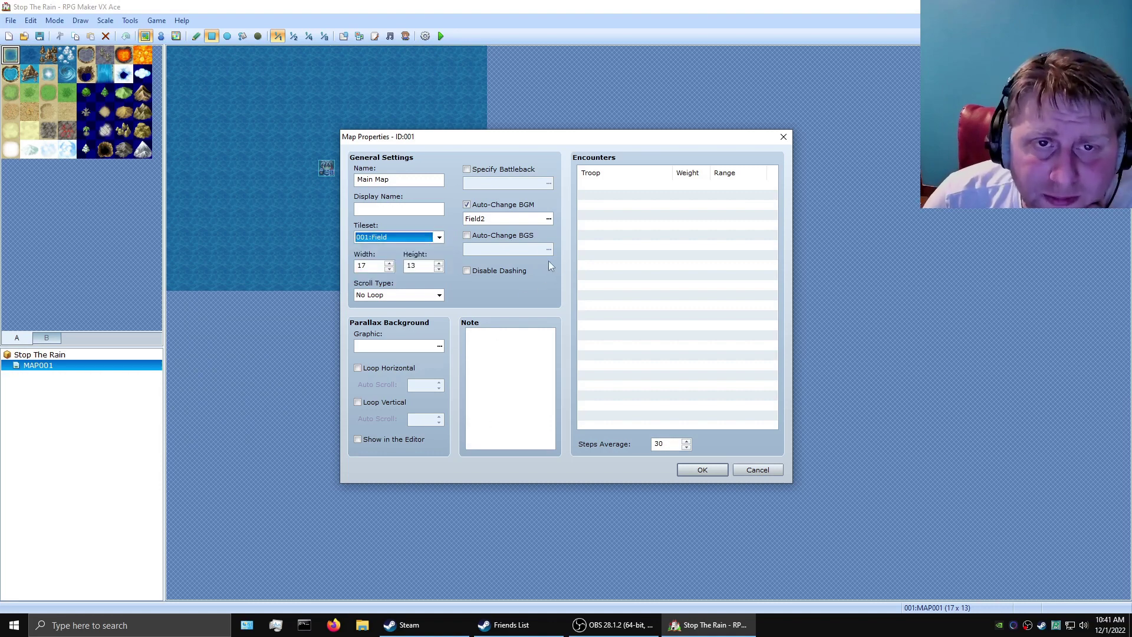
pyautogui.click(422, 266)
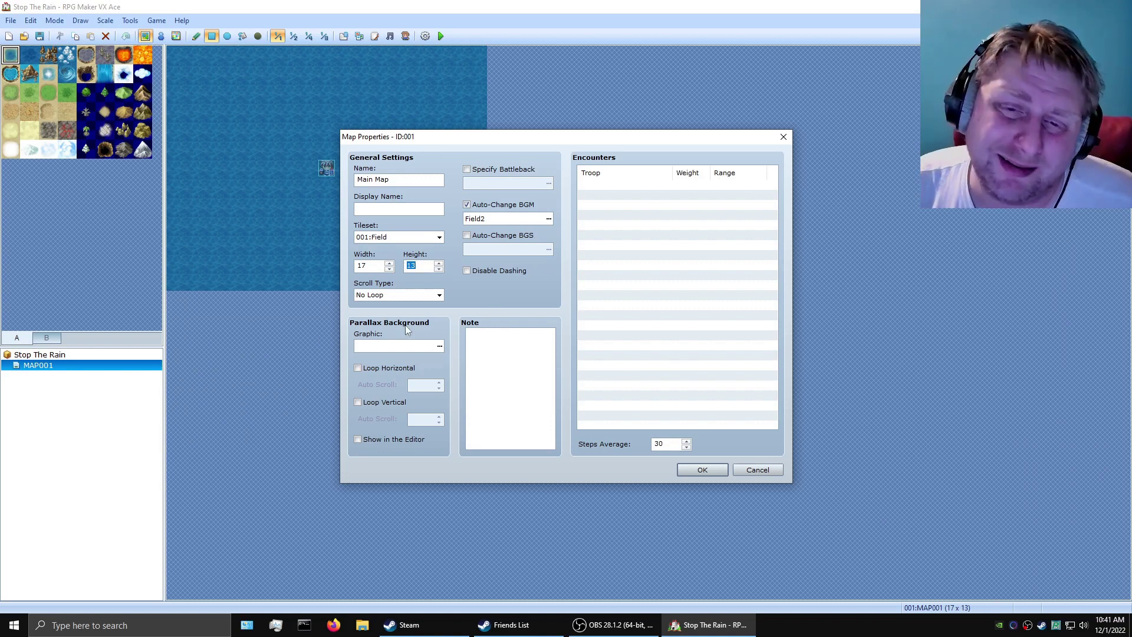
pyautogui.write('24')
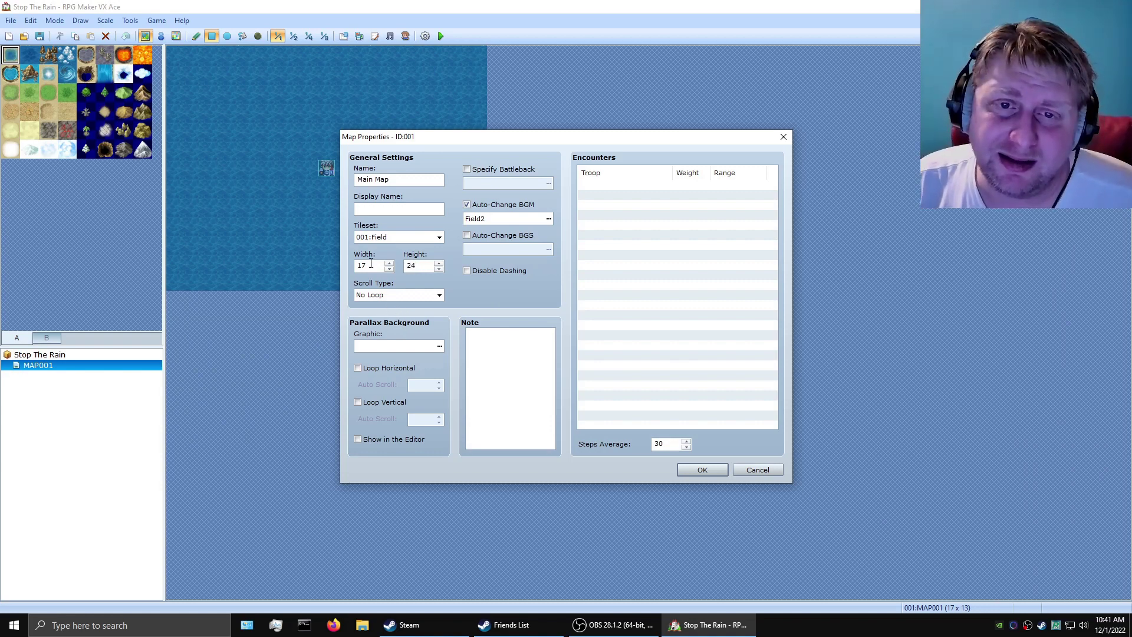
pyautogui.doubleClick(371, 265)
pyautogui.write('23')
pyautogui.press('Tab')
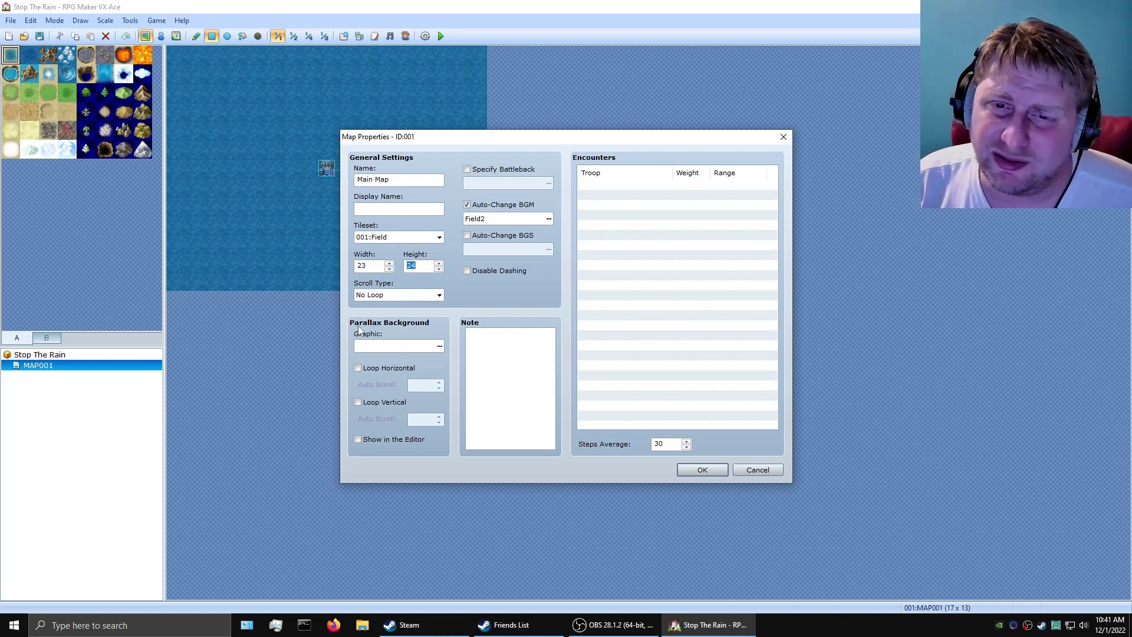
pyautogui.write('21')
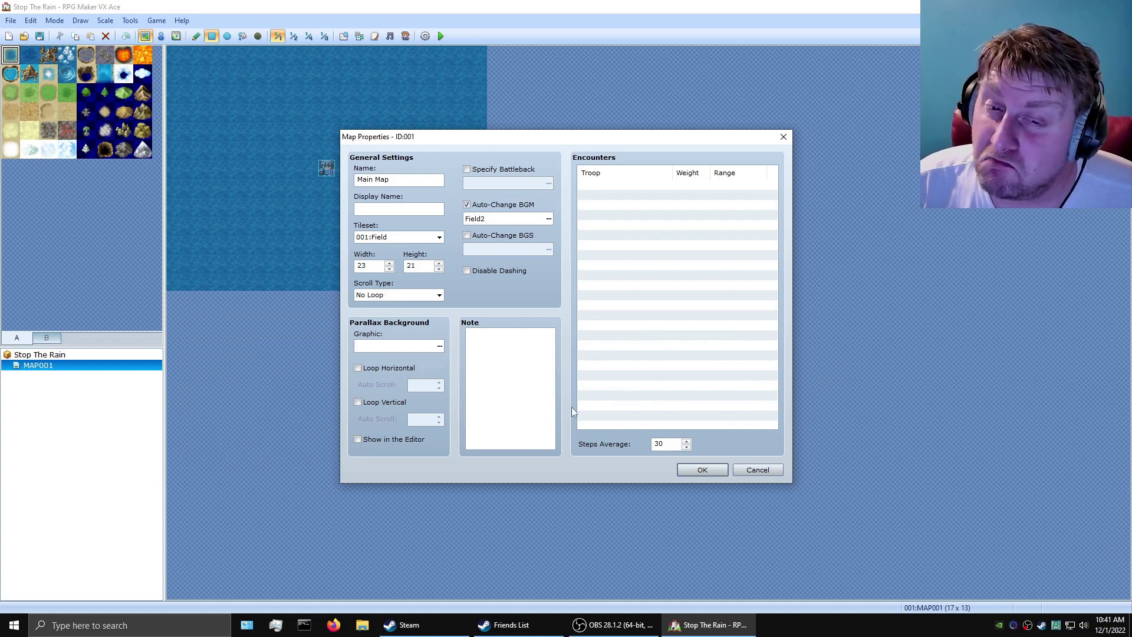
pyautogui.click(706, 470)
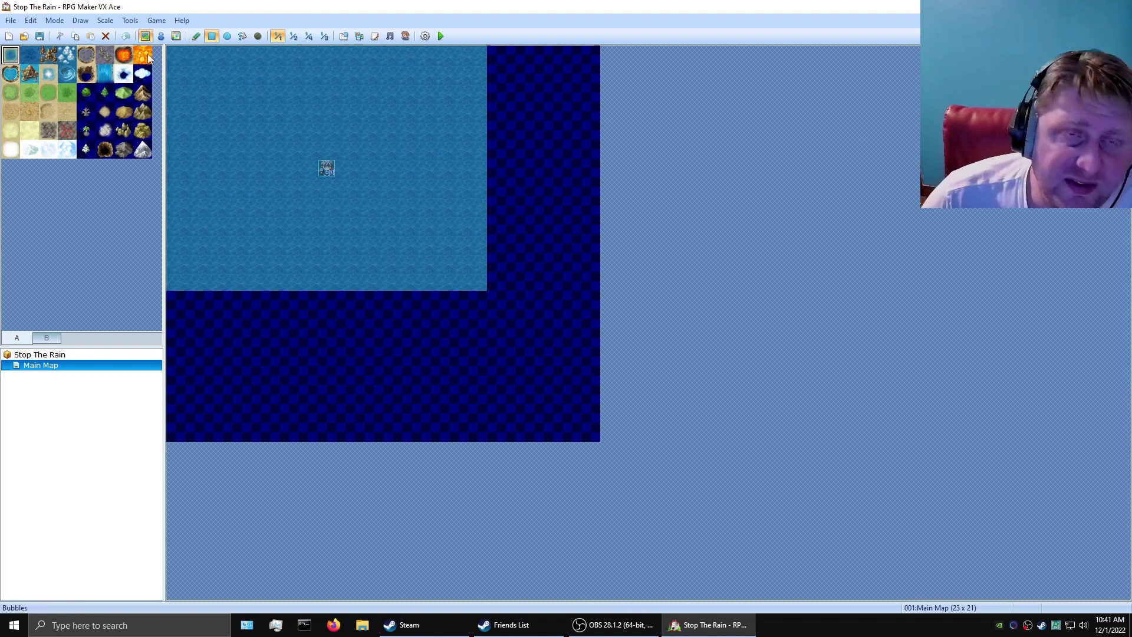
# Switch to region editing and paint a diagonal trail of region 1 across the water
pyautogui.click(177, 37)
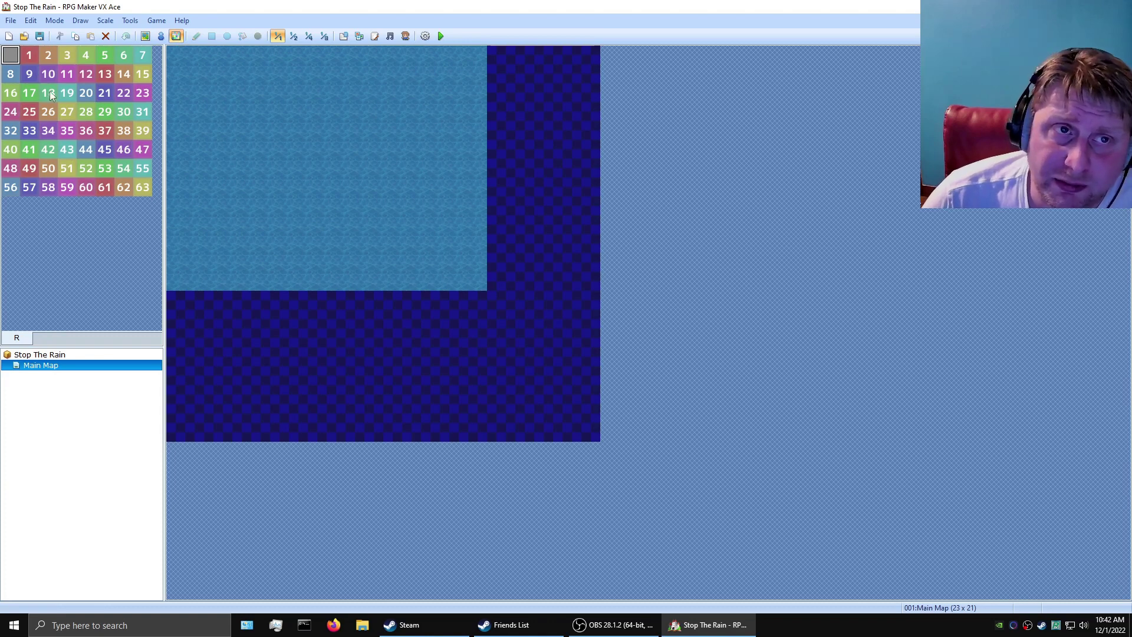
pyautogui.click(29, 55)
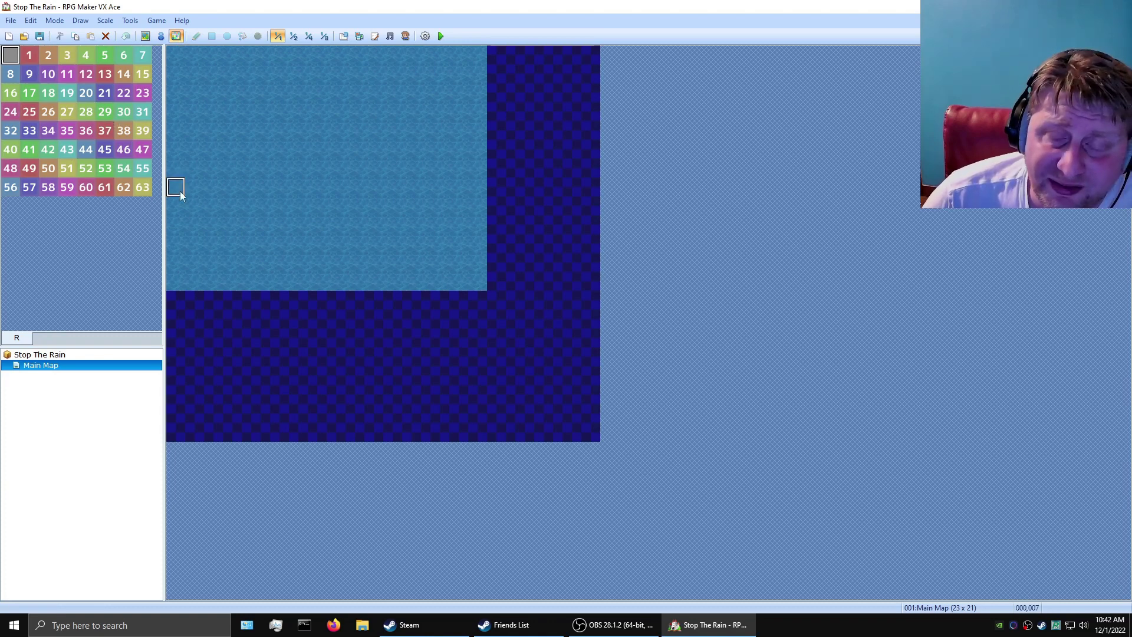
pyautogui.moveTo(307, 112)
pyautogui.mouseDown()
pyautogui.moveTo(422, 204)
pyautogui.moveTo(442, 245)
pyautogui.mouseUp()
# Place scattered region 35 tiles on the water and fill a three-by-four block with region 35 beside the diagonal trail
pyautogui.click(67, 130)
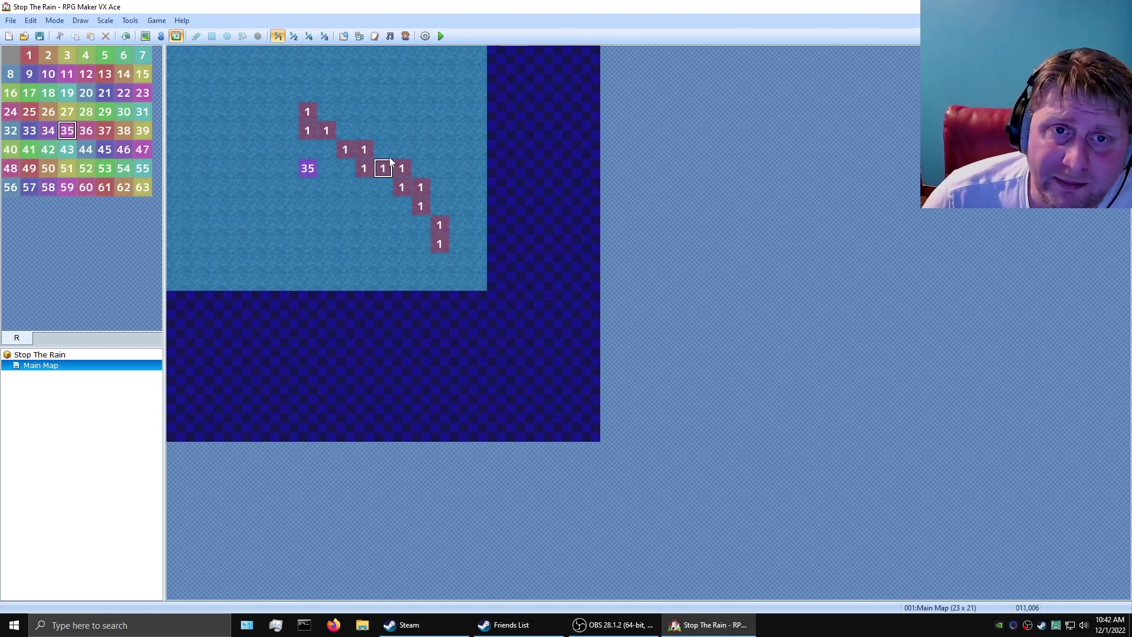
pyautogui.click(401, 111)
pyautogui.click(363, 263)
pyautogui.click(232, 187)
pyautogui.click(288, 225)
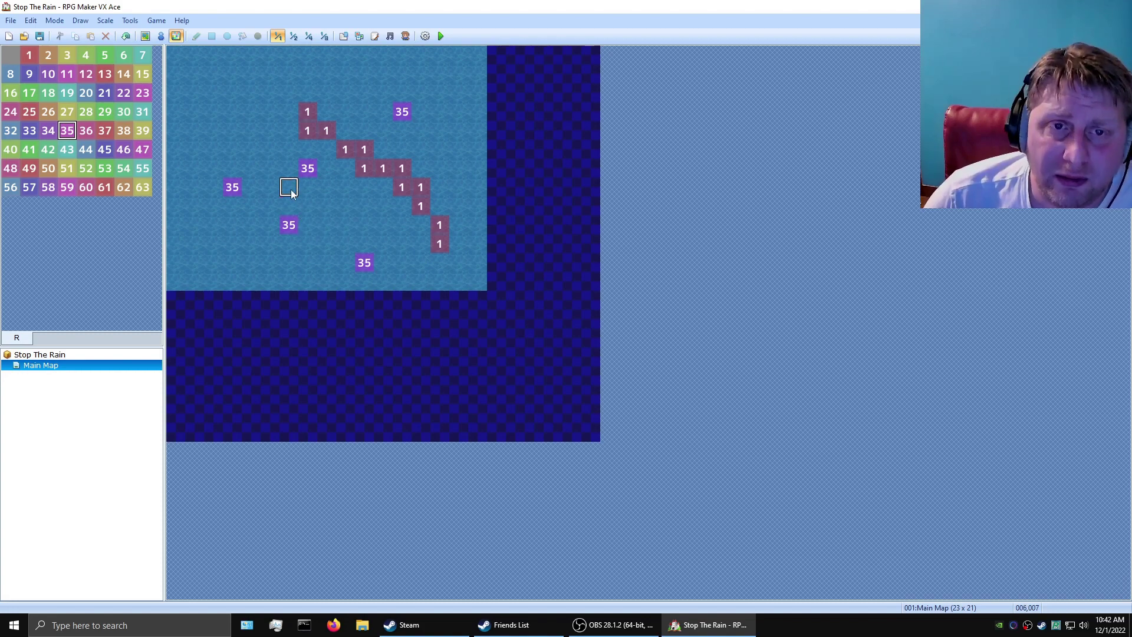
pyautogui.moveTo(300, 195)
pyautogui.mouseDown()
pyautogui.moveTo(281, 197)
pyautogui.moveTo(309, 170)
pyautogui.mouseUp()
pyautogui.click(275, 169)
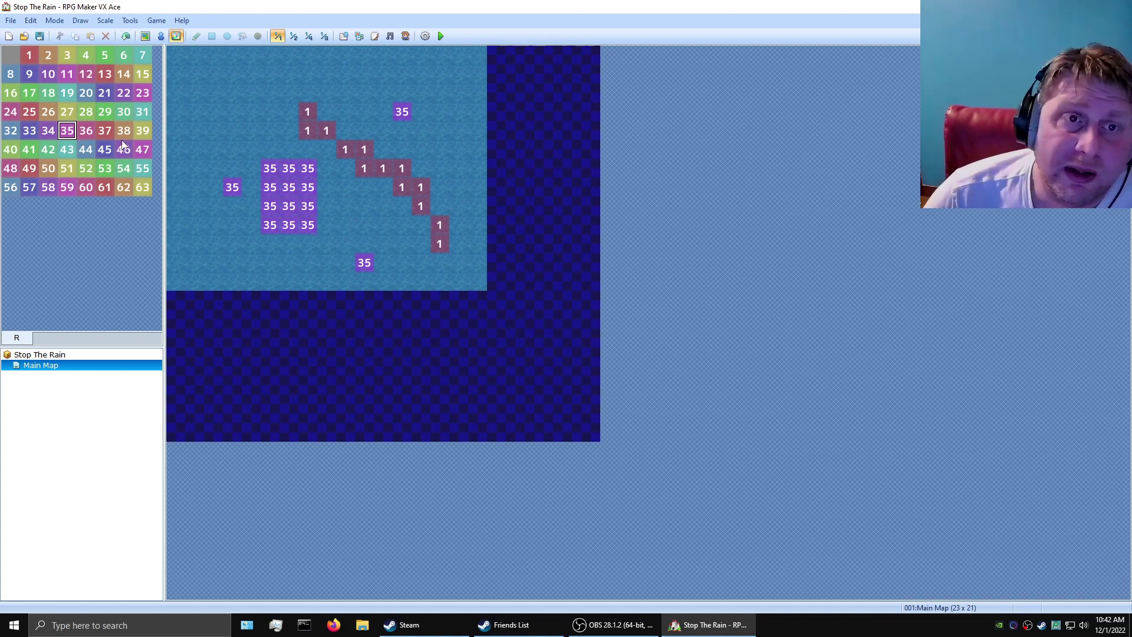
# Paint a vertical path of region 38 with a short side branch, and overwrite its middle part with region 22
pyautogui.moveTo(231, 61); pyautogui.dragTo(220, 214)
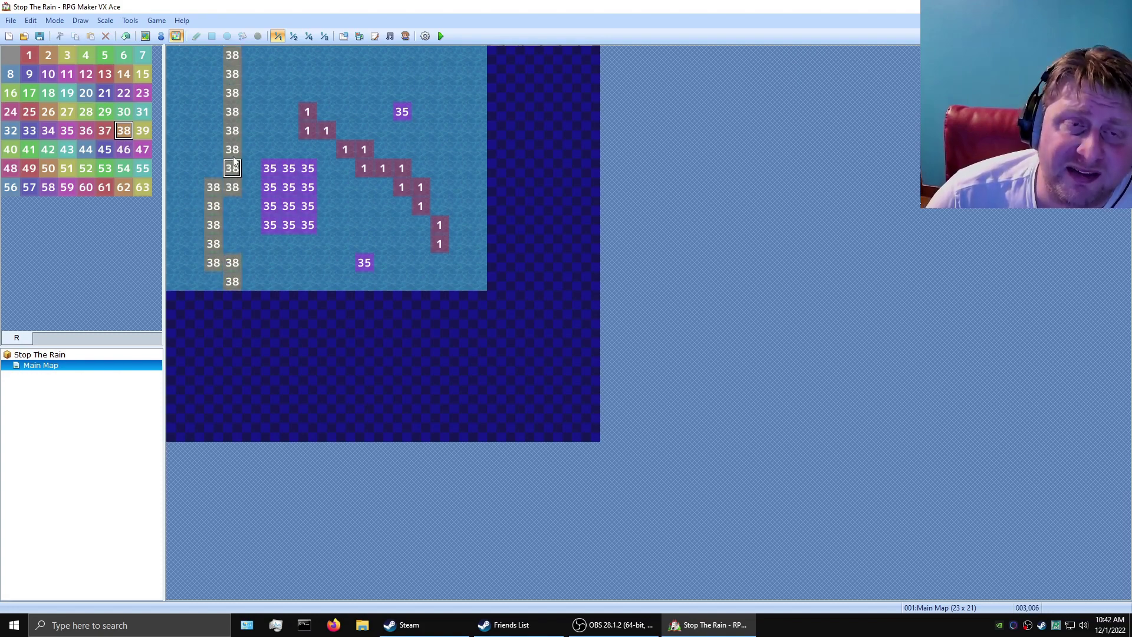
pyautogui.moveTo(213, 132); pyautogui.dragTo(203, 196)
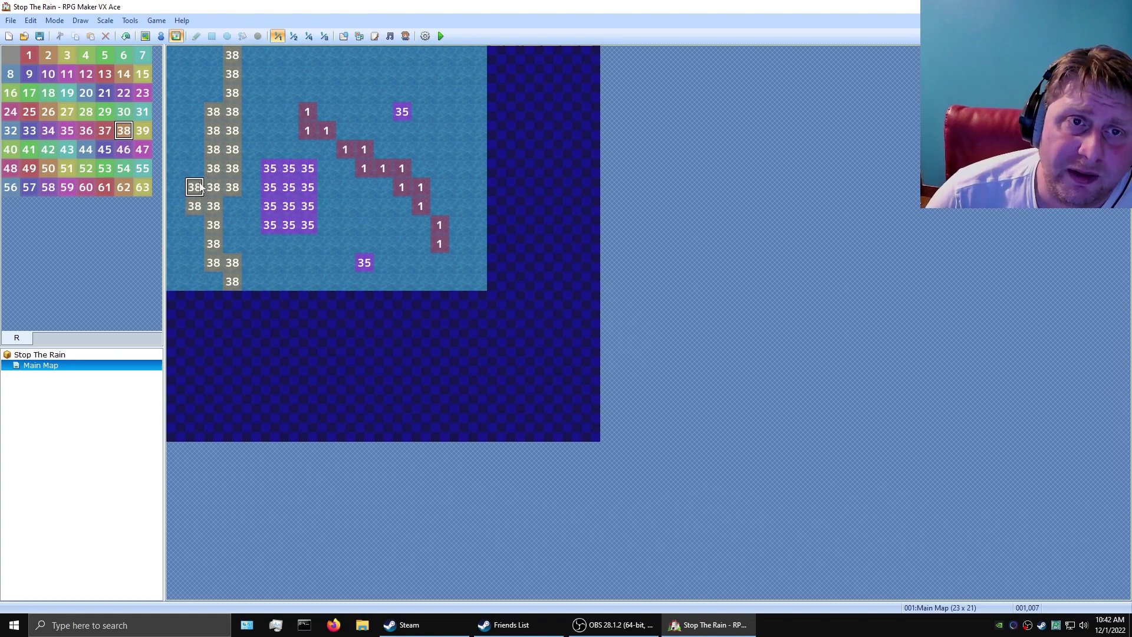
pyautogui.click(270, 134)
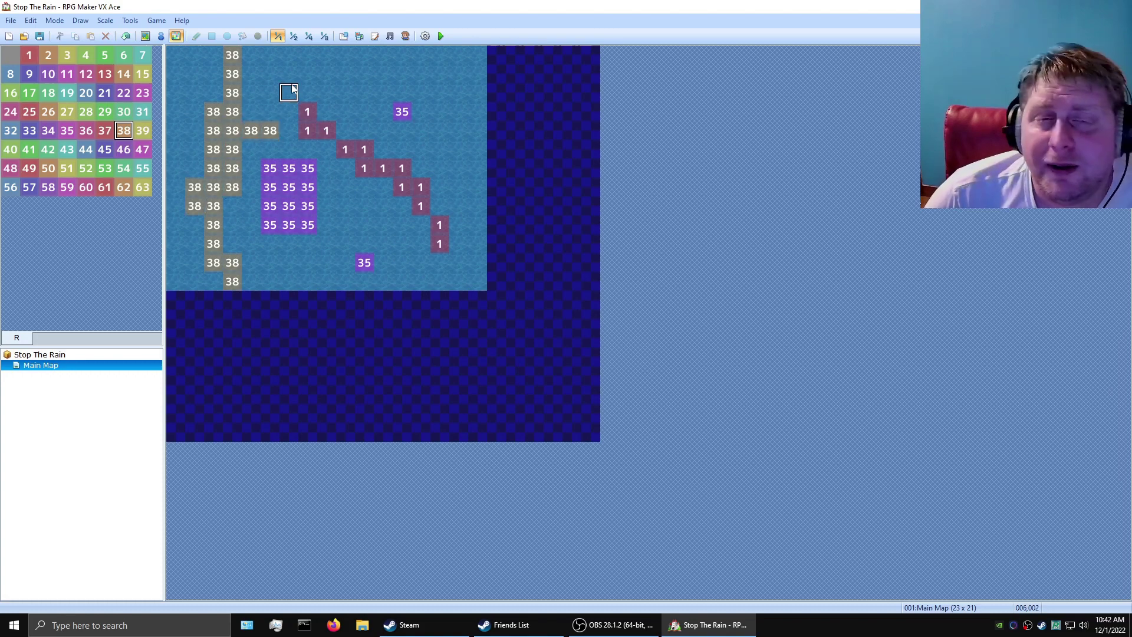
pyautogui.click(129, 99)
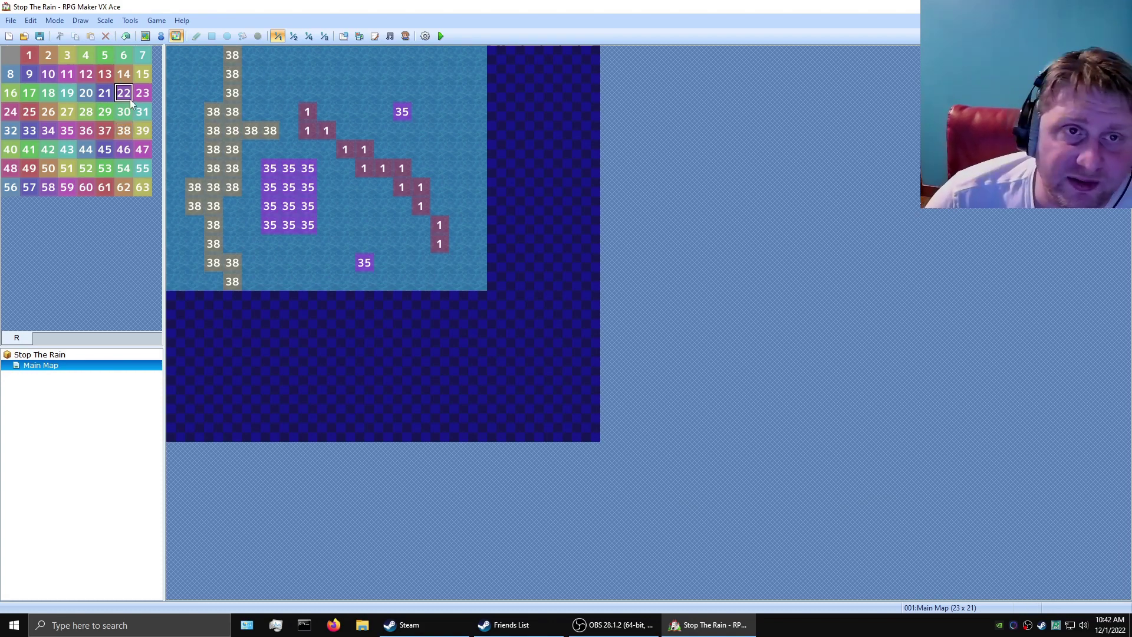
pyautogui.moveTo(232, 111)
pyautogui.mouseDown()
pyautogui.moveTo(235, 133)
pyautogui.moveTo(218, 153)
pyautogui.moveTo(216, 122)
pyautogui.mouseUp()
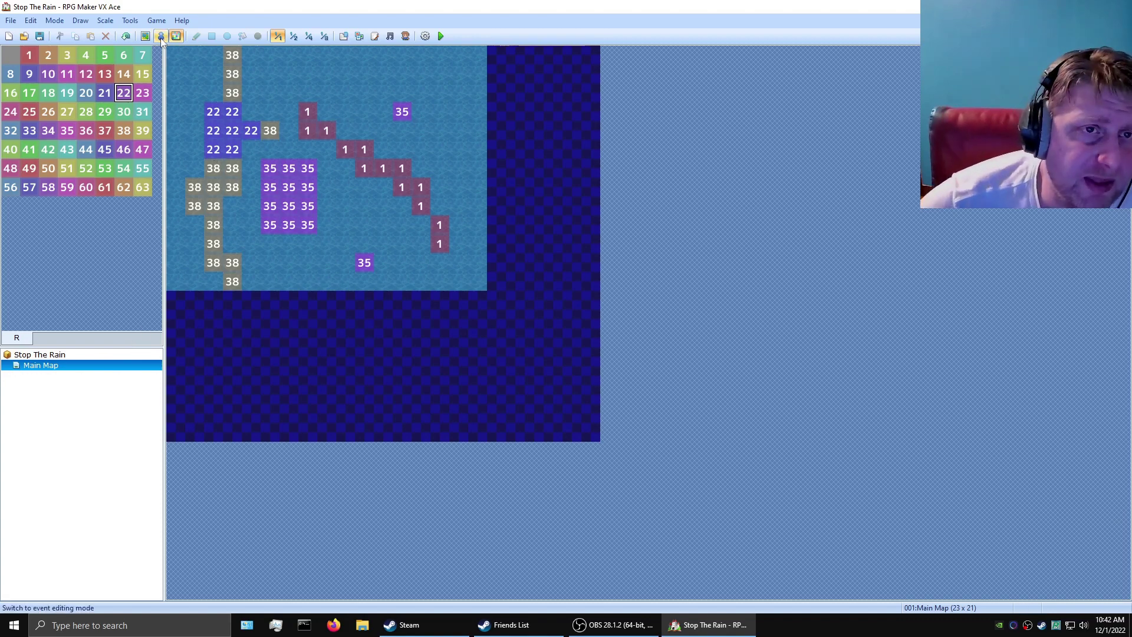
# Erase all painted region numbers with the blank region and return to map editing mode
pyautogui.click(10, 55)
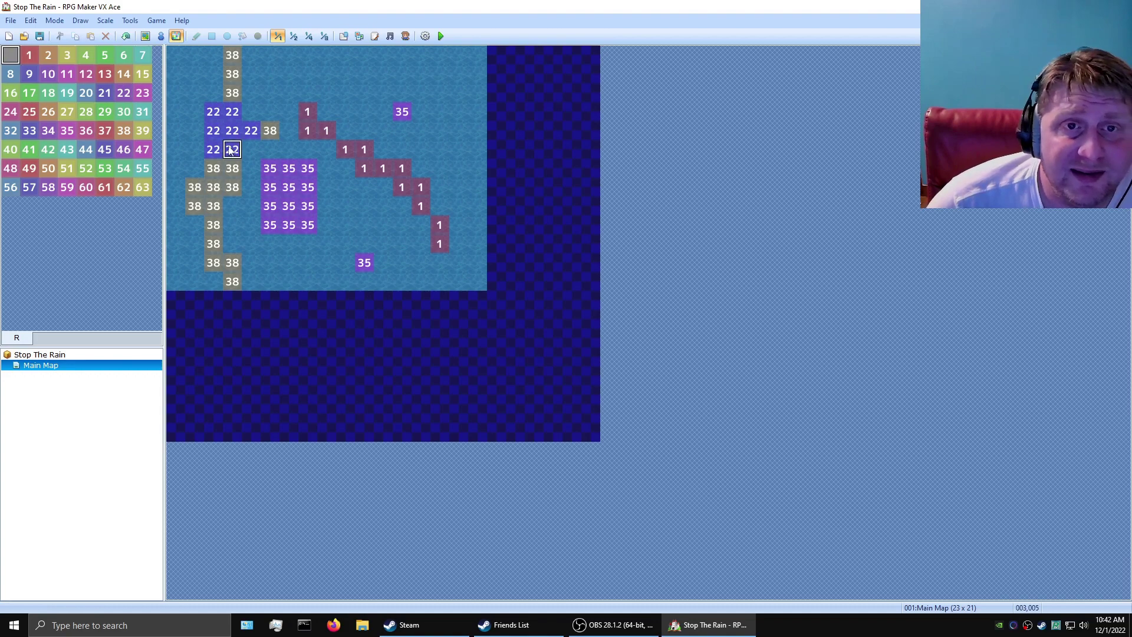
pyautogui.click(238, 58)
pyautogui.moveTo(239, 57)
pyautogui.mouseDown()
pyautogui.moveTo(190, 275)
pyautogui.moveTo(248, 112)
pyautogui.moveTo(221, 251)
pyautogui.moveTo(293, 126)
pyautogui.moveTo(271, 186)
pyautogui.moveTo(299, 109)
pyautogui.mouseUp()
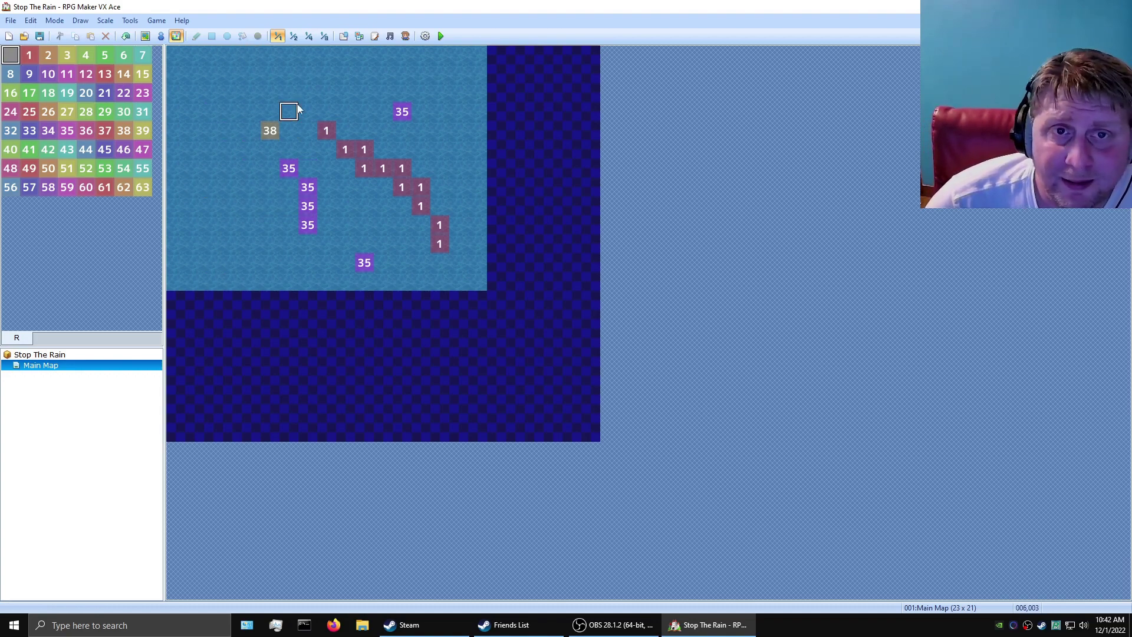
pyautogui.moveTo(331, 198)
pyautogui.mouseDown()
pyautogui.moveTo(448, 208)
pyautogui.moveTo(348, 127)
pyautogui.moveTo(441, 260)
pyautogui.moveTo(360, 130)
pyautogui.moveTo(419, 93)
pyautogui.moveTo(361, 260)
pyautogui.mouseUp()
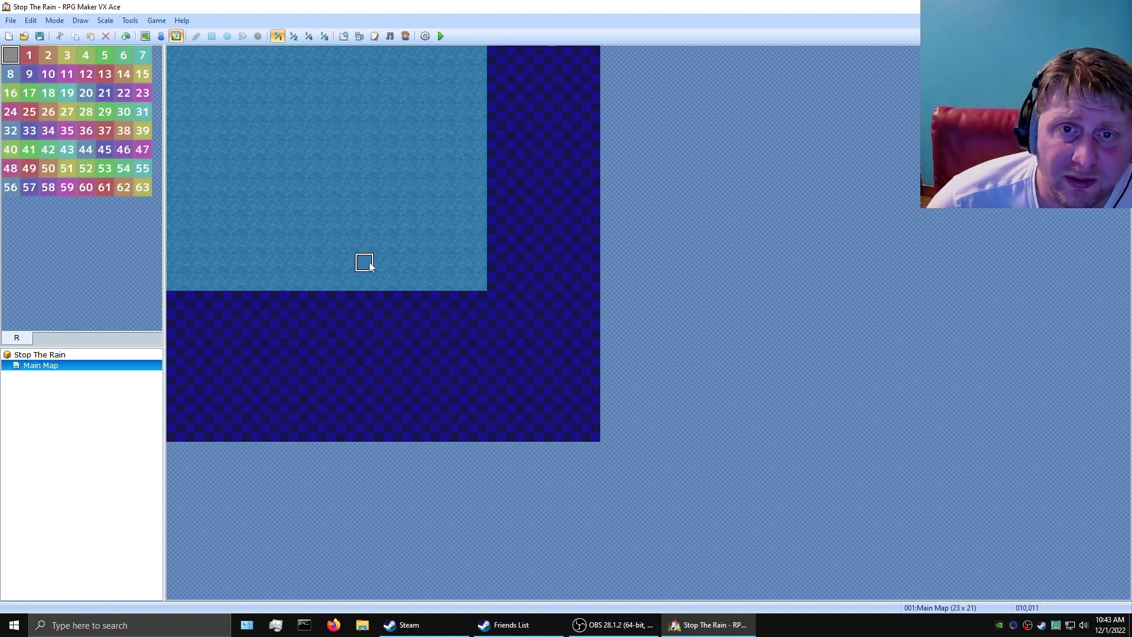
pyautogui.click(161, 36)
pyautogui.click(148, 37)
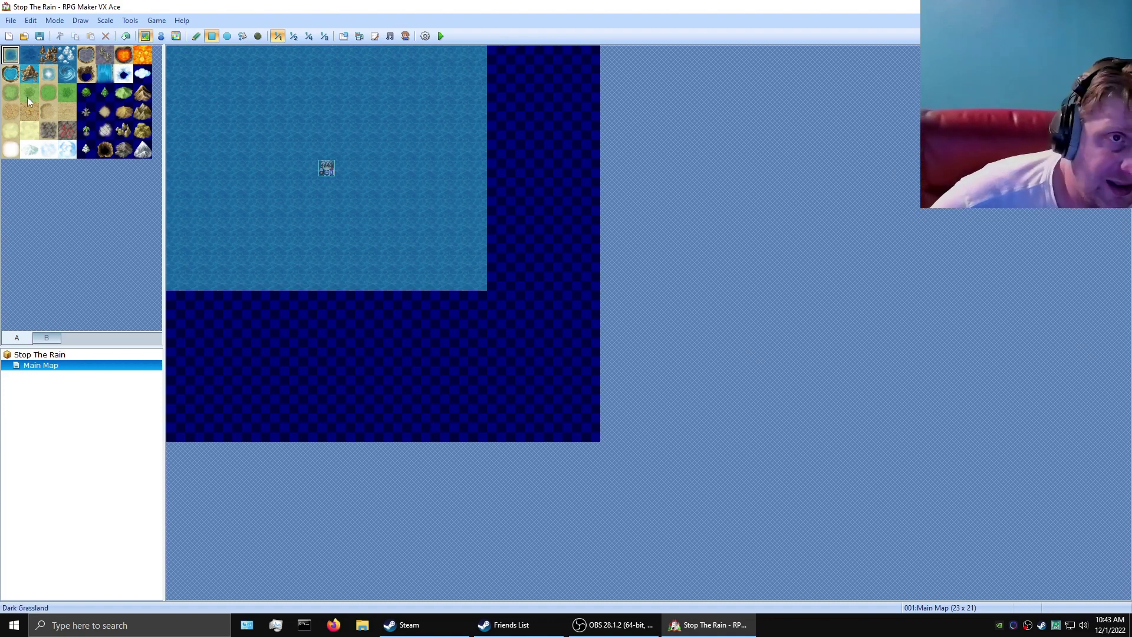
# Draw a grassland rectangle around the starting position and extend its upper and western edges freehand
pyautogui.click(47, 93)
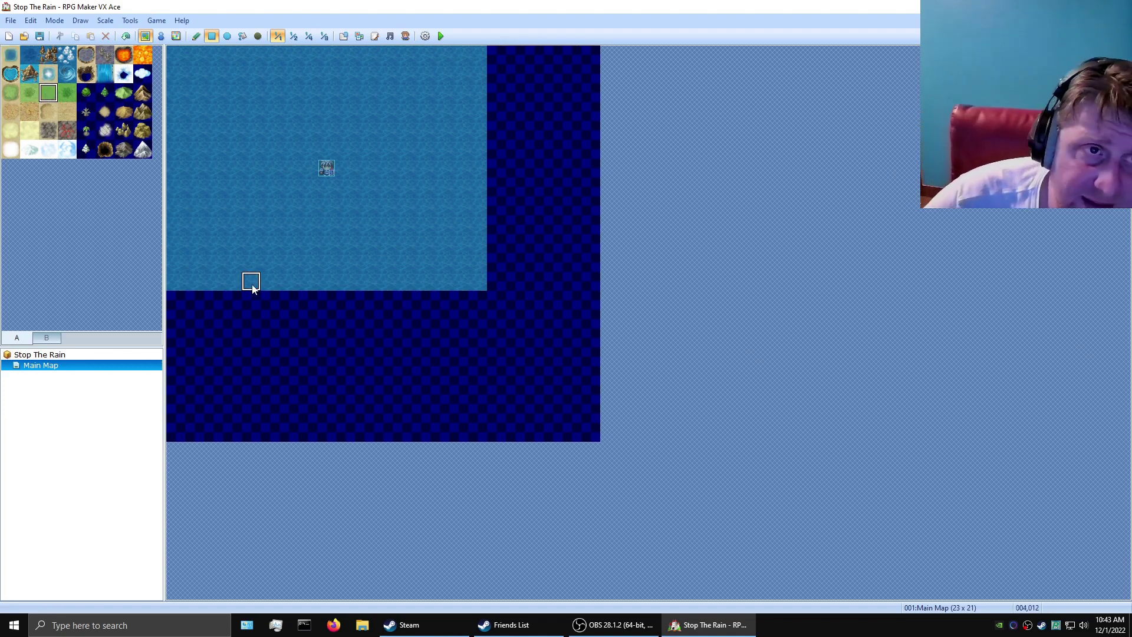
pyautogui.moveTo(402, 171); pyautogui.dragTo(245, 122)
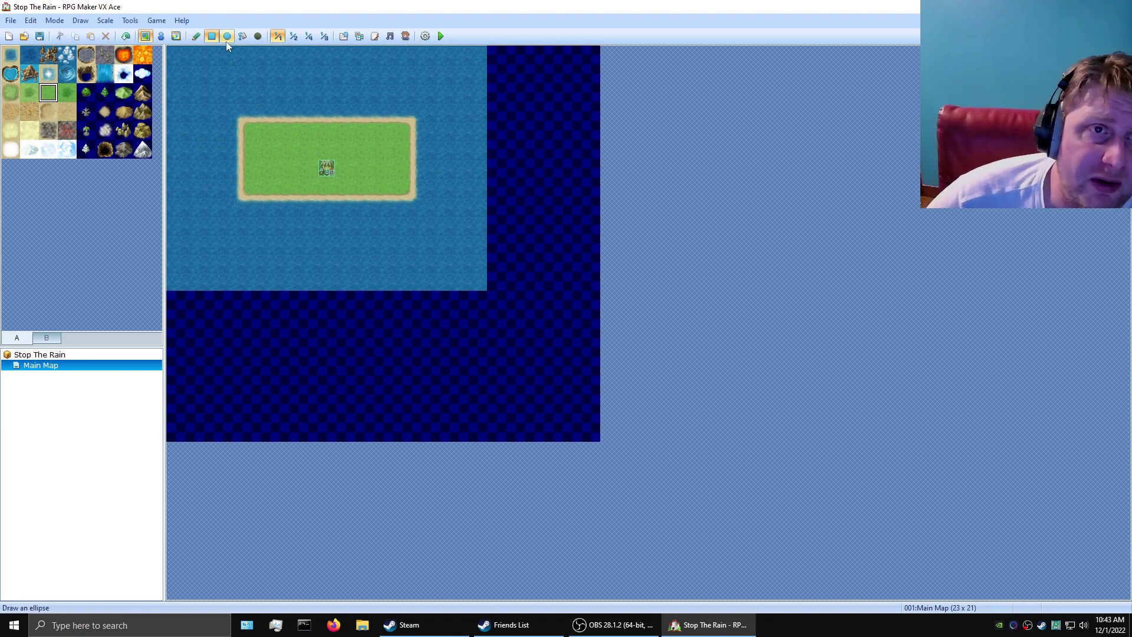
pyautogui.click(196, 36)
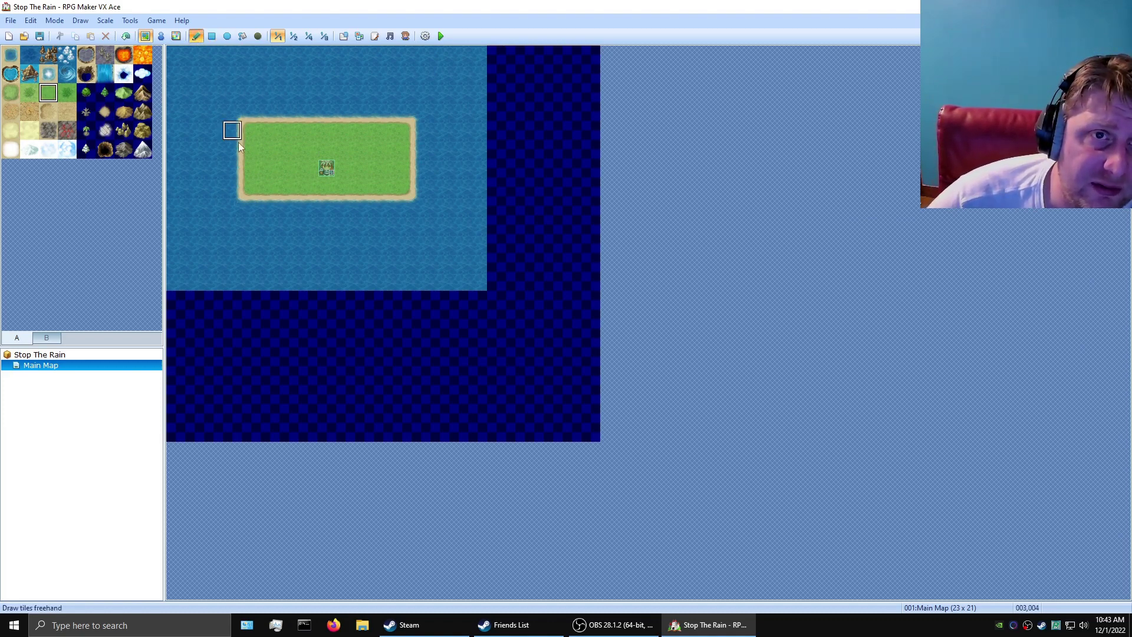
pyautogui.moveTo(330, 94)
pyautogui.mouseDown()
pyautogui.moveTo(345, 106)
pyautogui.moveTo(217, 145)
pyautogui.moveTo(231, 231)
pyautogui.mouseUp()
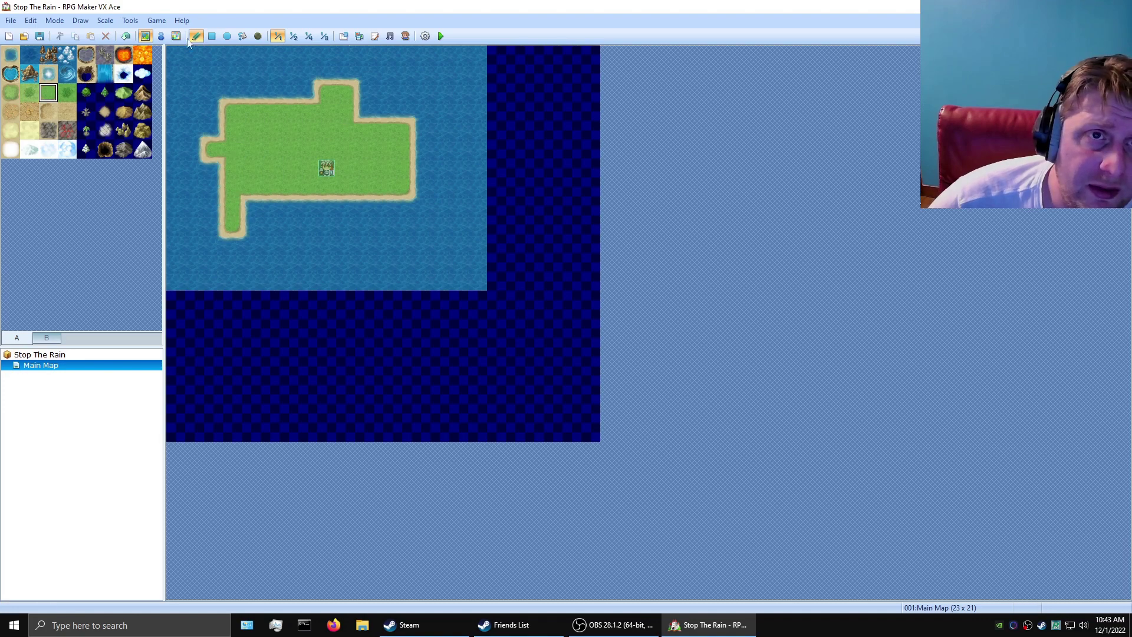
# Add grassland with the Rectangle tool until the island is one large rectangle surrounded by water
pyautogui.click(211, 37)
pyautogui.click(339, 221)
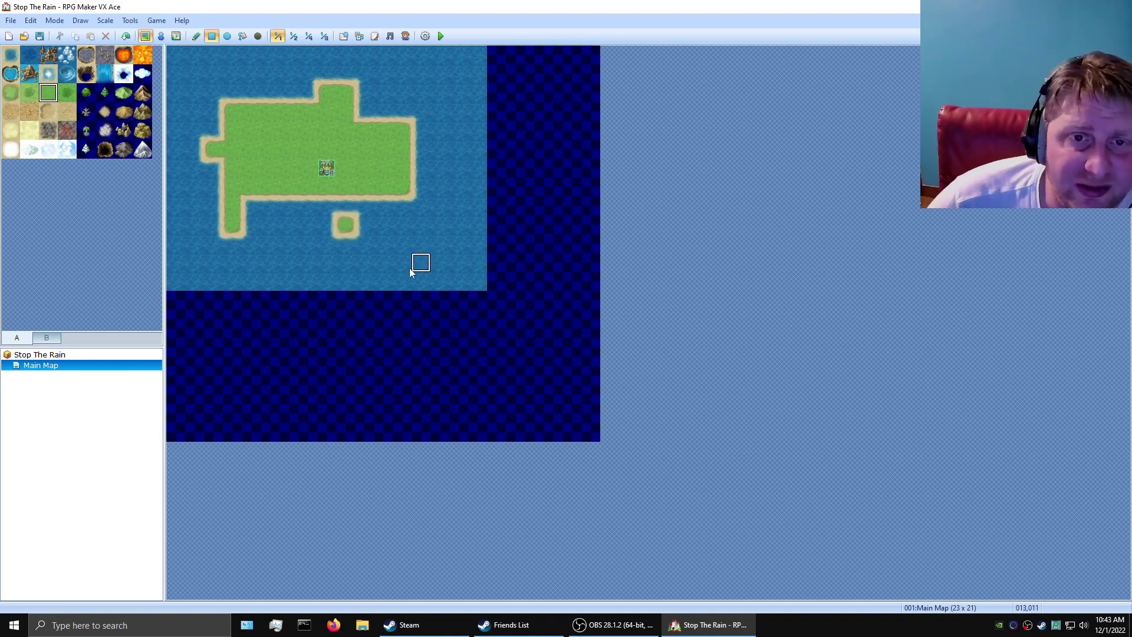
pyautogui.moveTo(306, 206); pyautogui.dragTo(438, 222)
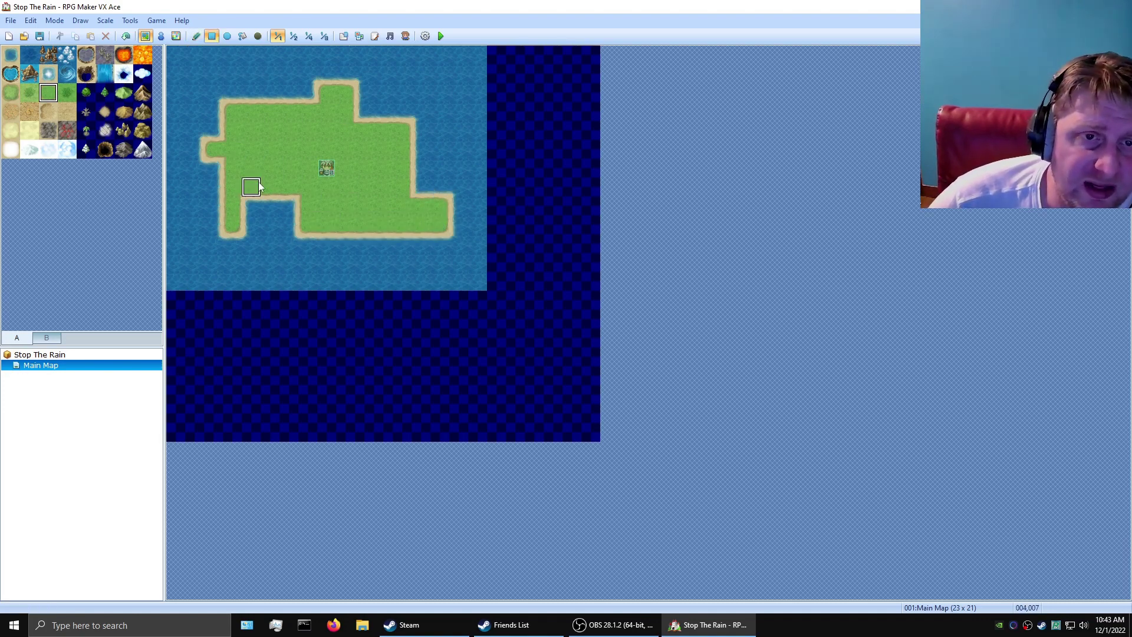
pyautogui.moveTo(253, 184); pyautogui.dragTo(292, 231)
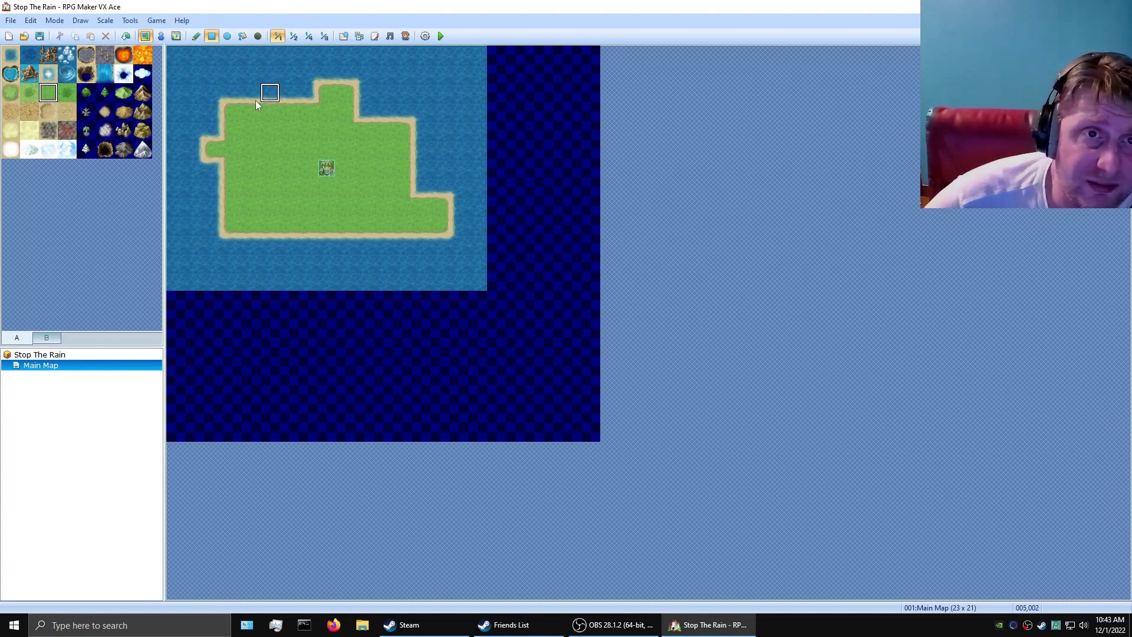
pyautogui.moveTo(213, 93); pyautogui.dragTo(446, 226)
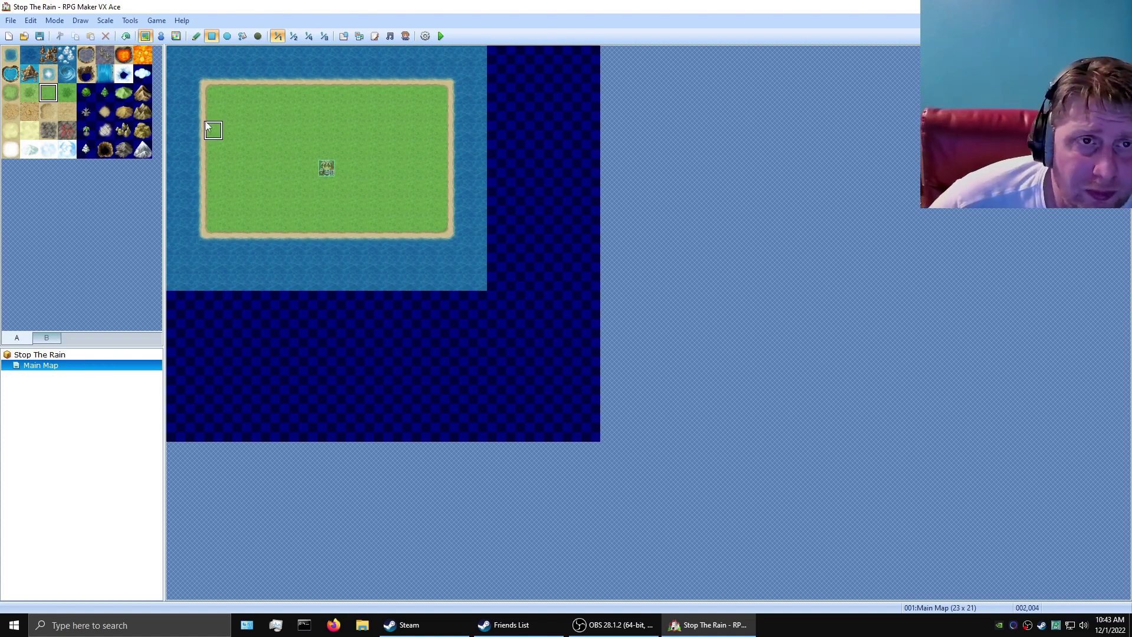
# Flood fill the map's empty area and the remaining water with grassland
pyautogui.click(244, 37)
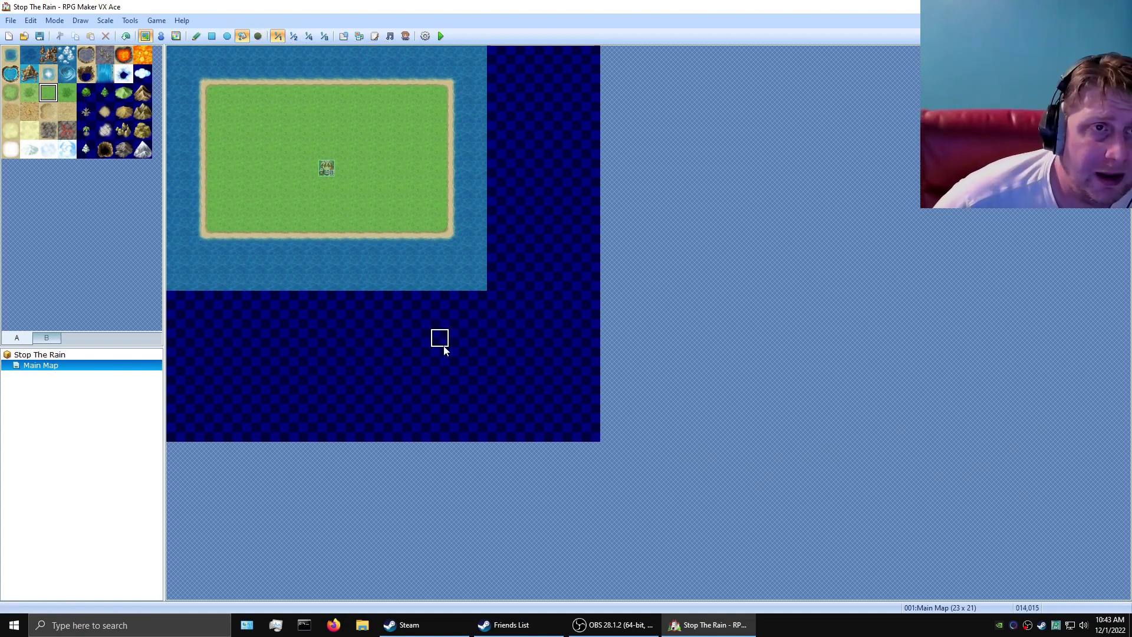
pyautogui.click(372, 349)
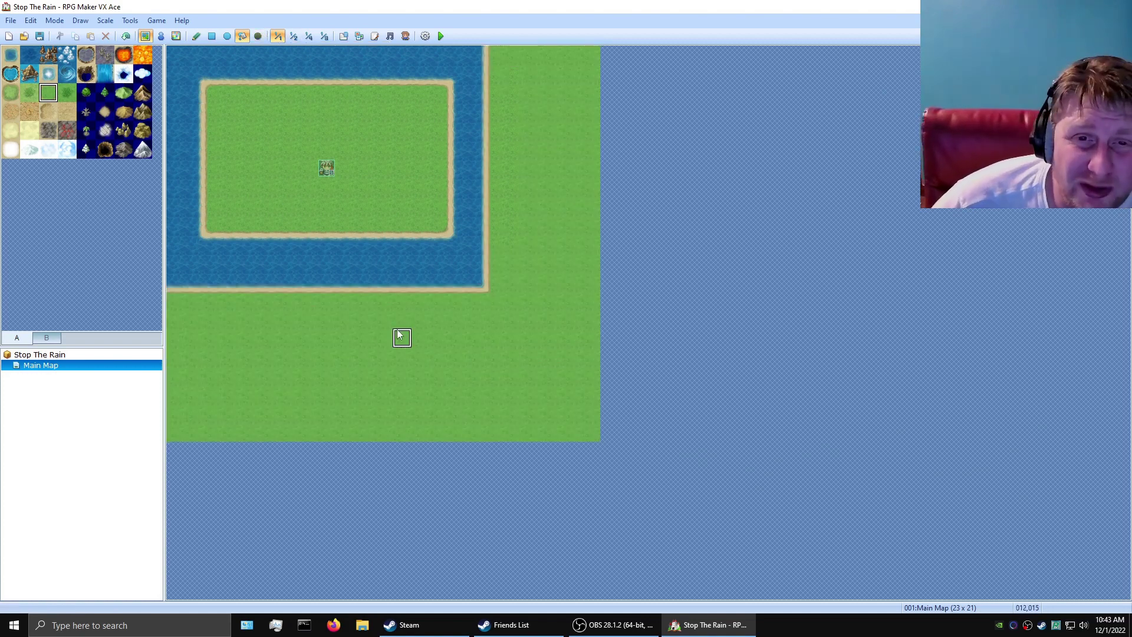
pyautogui.click(364, 278)
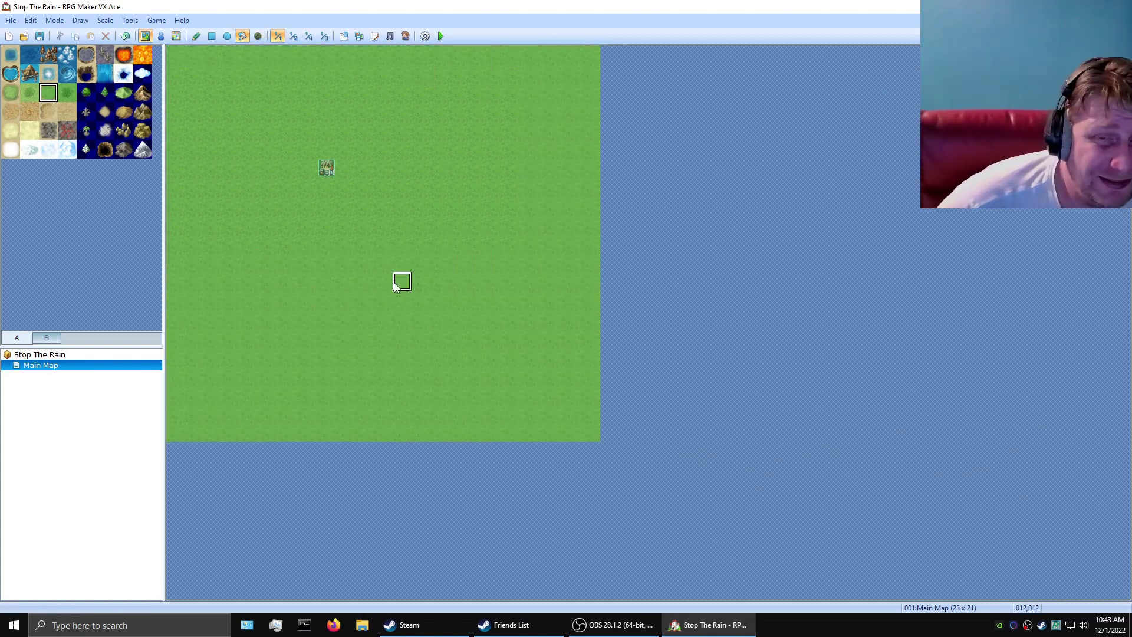
# Surround the grassland with a two-tile-wide deep water border along all four map edges using the Rectangle tool, and save the project
pyautogui.click(31, 57)
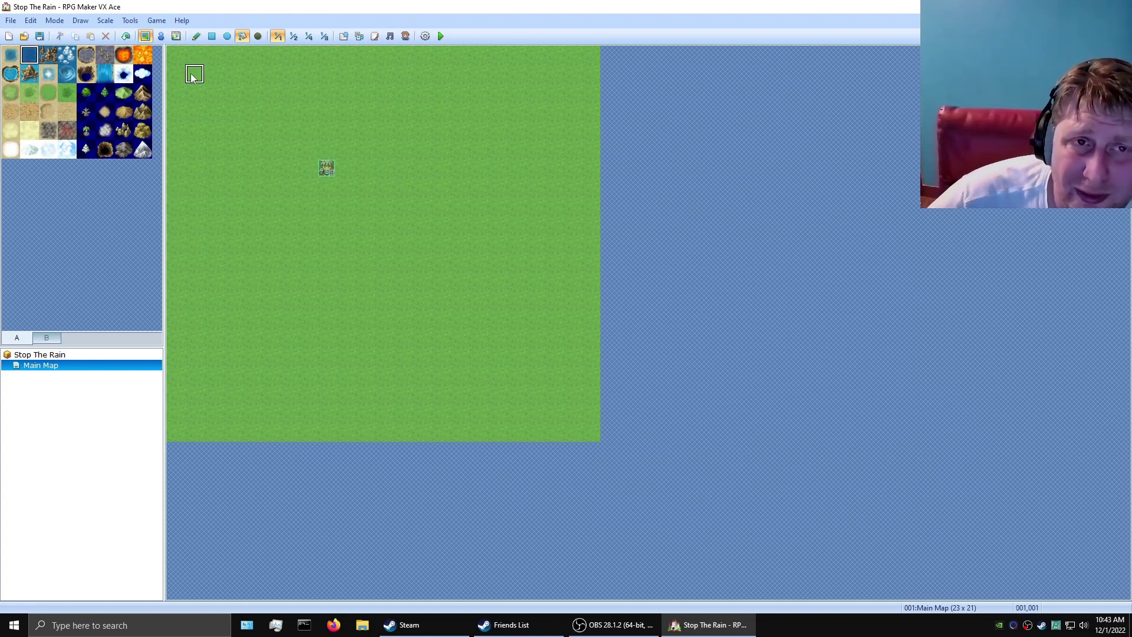
pyautogui.click(197, 37)
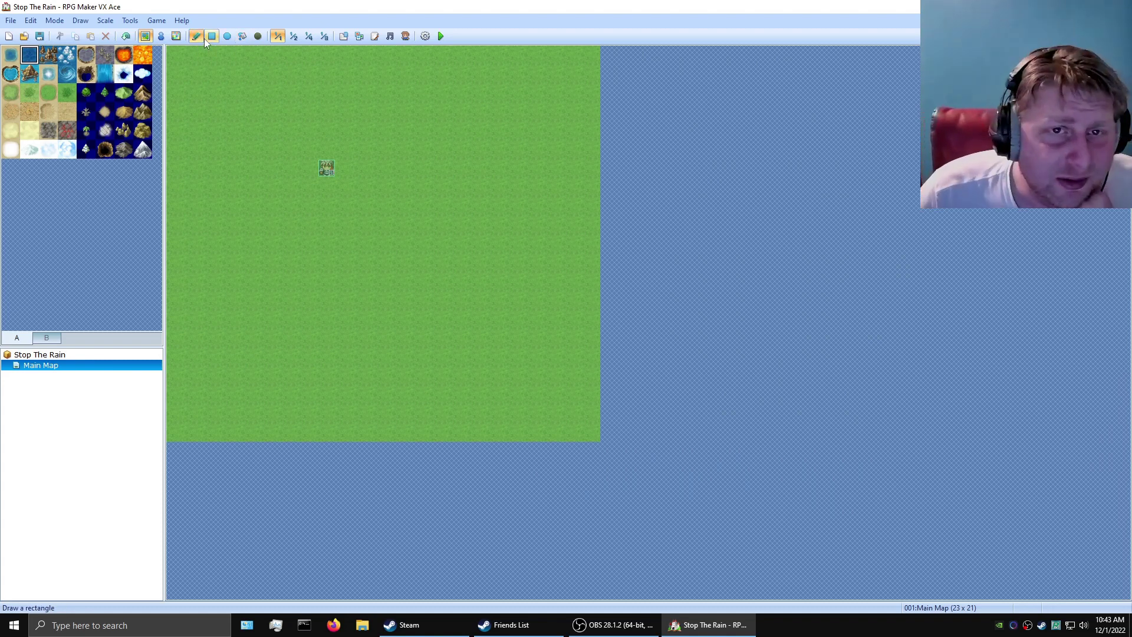
pyautogui.click(213, 37)
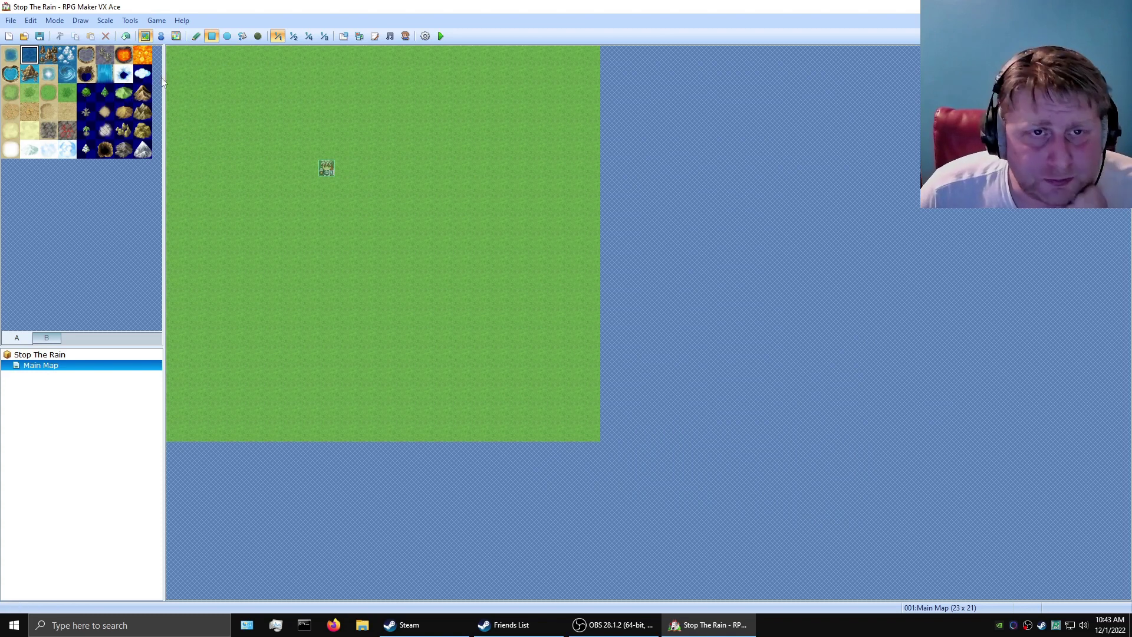
pyautogui.moveTo(175, 55)
pyautogui.mouseDown()
pyautogui.moveTo(165, 453)
pyautogui.moveTo(203, 459)
pyautogui.mouseUp()
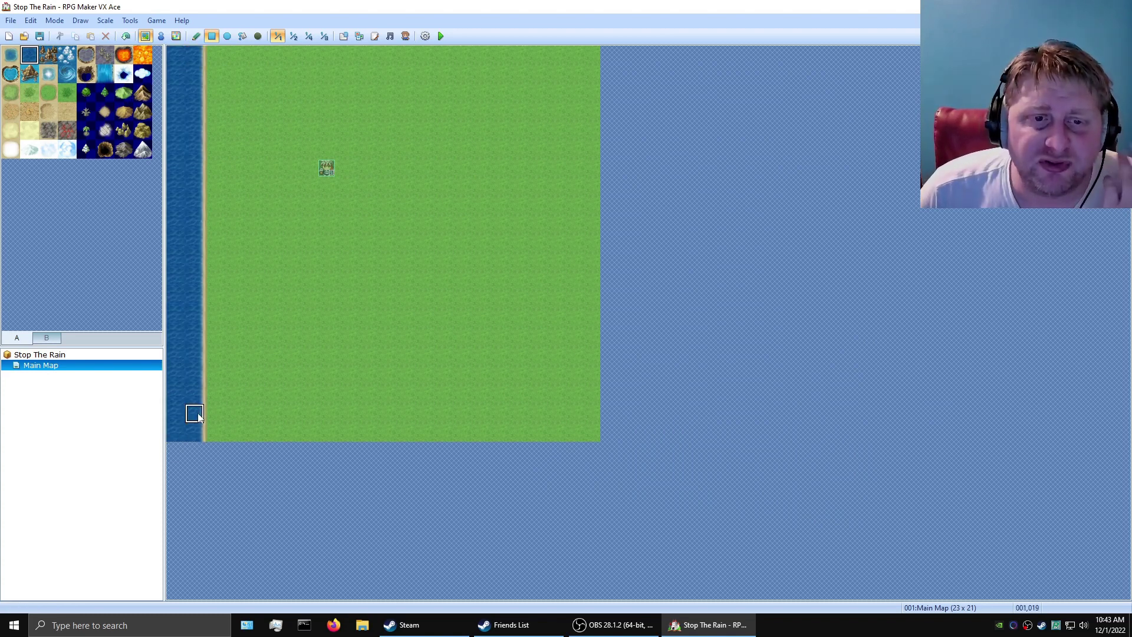
pyautogui.moveTo(180, 408)
pyautogui.mouseDown()
pyautogui.moveTo(589, 400)
pyautogui.moveTo(628, 448)
pyautogui.mouseUp()
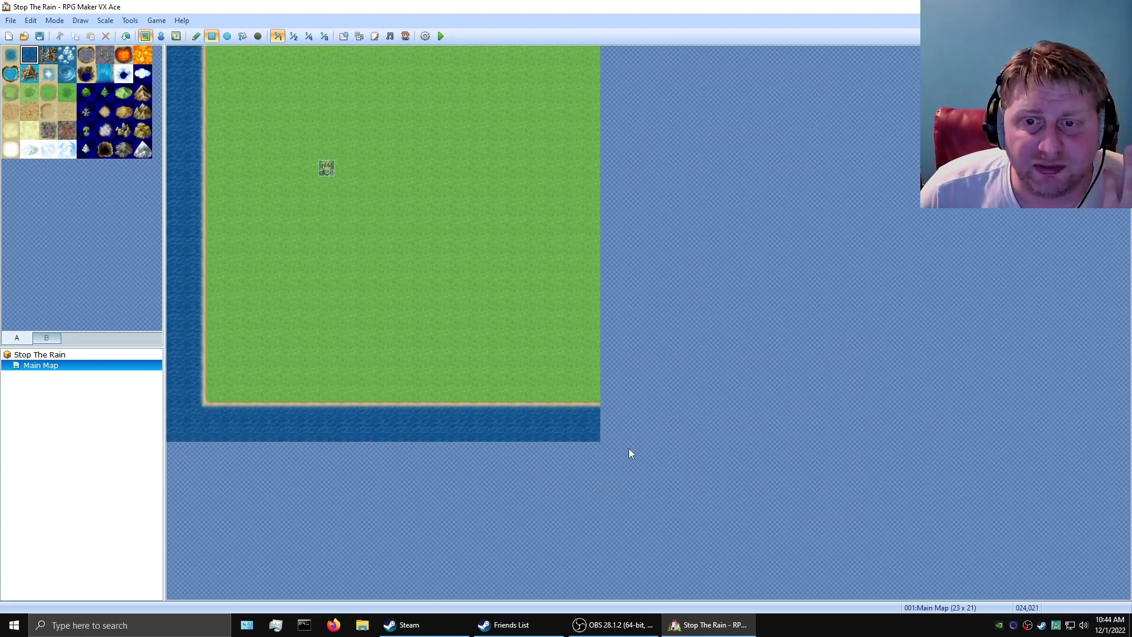
pyautogui.moveTo(566, 432)
pyautogui.mouseDown()
pyautogui.moveTo(594, 277)
pyautogui.moveTo(741, 18)
pyautogui.mouseUp()
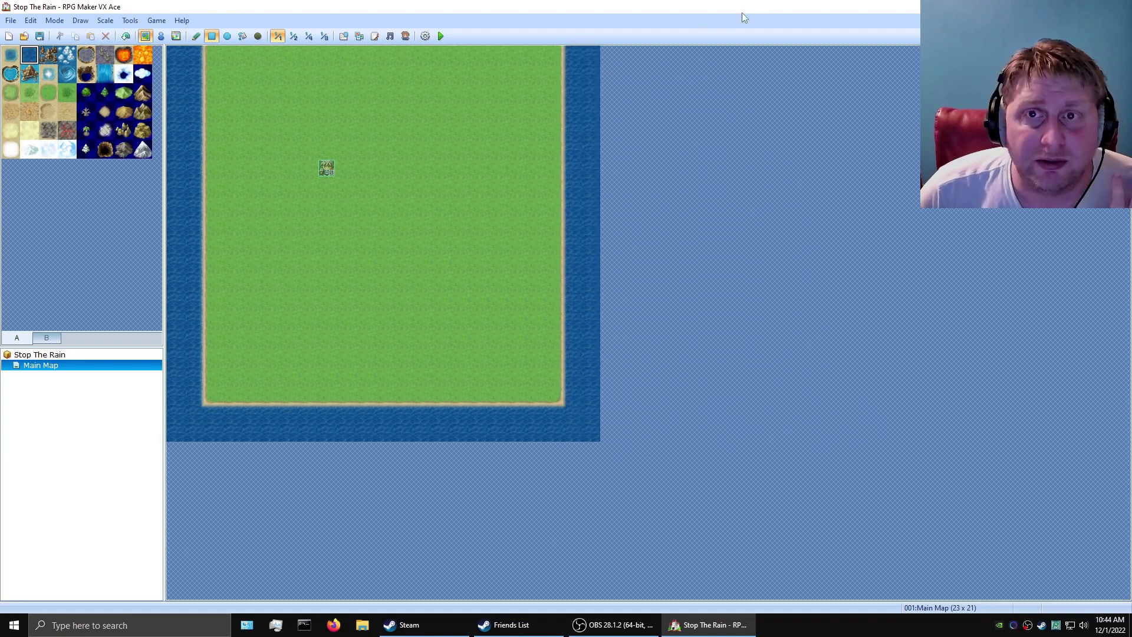
pyautogui.moveTo(174, 53); pyautogui.dragTo(786, 75)
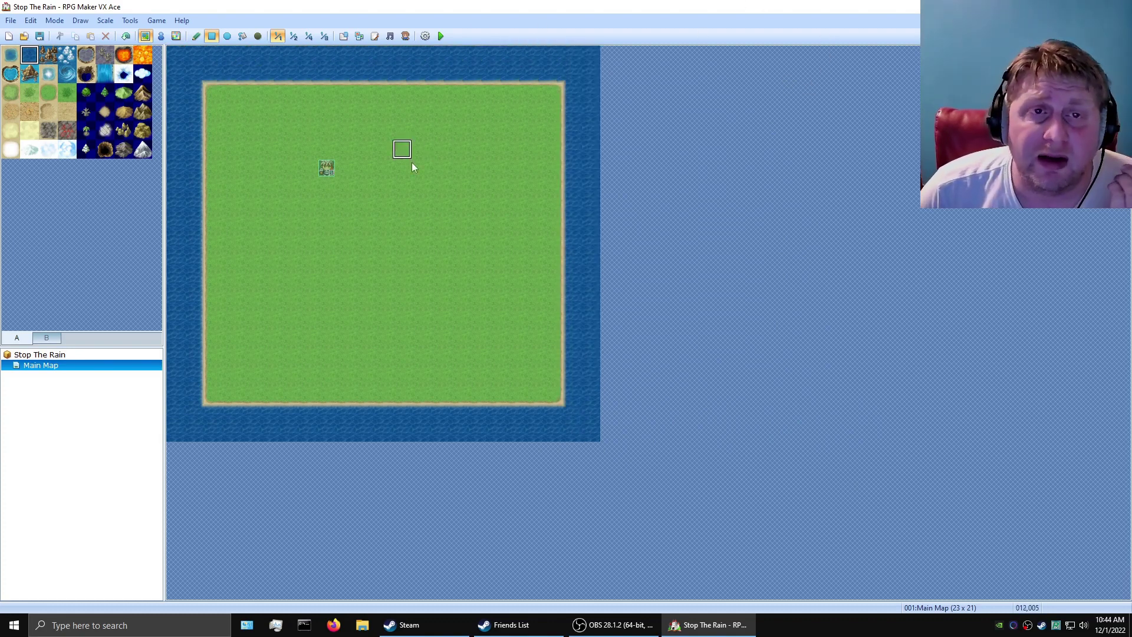
pyautogui.click(40, 36)
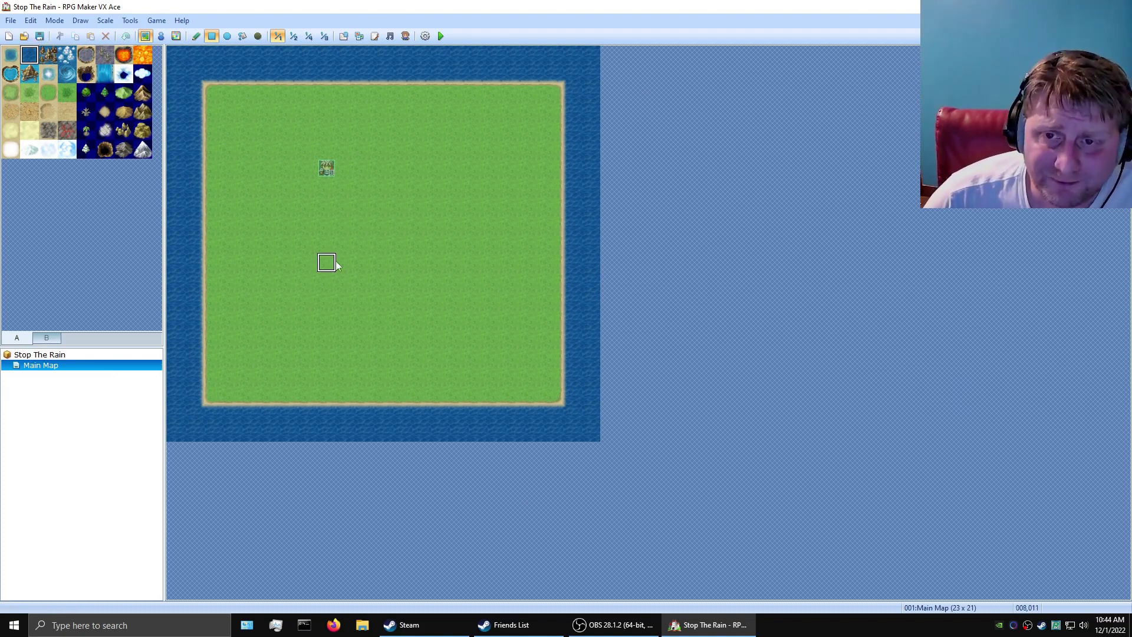
# Paint a brown mountain range four to five tiles wide along the island's entire eastern side
pyautogui.click(142, 94)
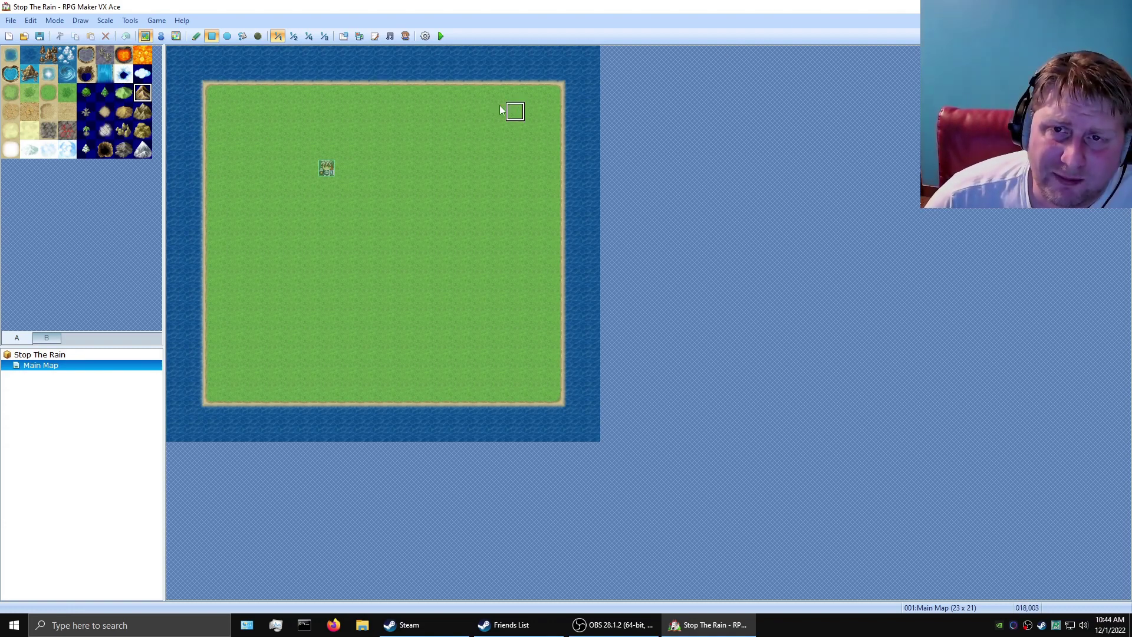
pyautogui.moveTo(477, 94)
pyautogui.mouseDown()
pyautogui.moveTo(539, 210)
pyautogui.moveTo(538, 231)
pyautogui.moveTo(554, 207)
pyautogui.mouseUp()
pyautogui.moveTo(478, 242); pyautogui.dragTo(538, 306)
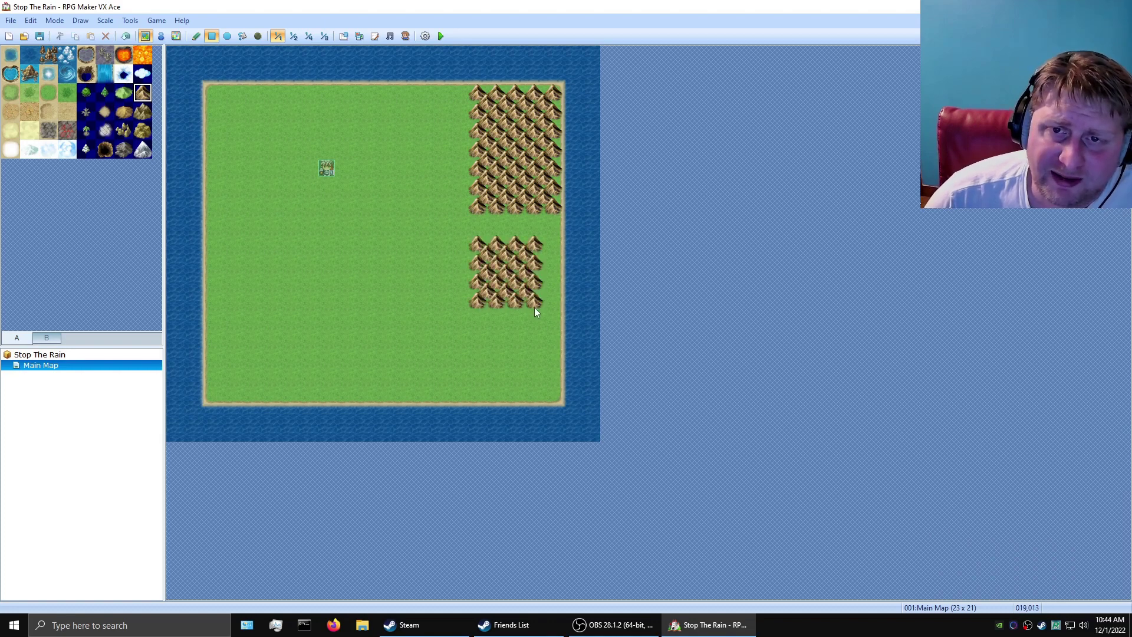
pyautogui.moveTo(492, 224); pyautogui.dragTo(552, 398)
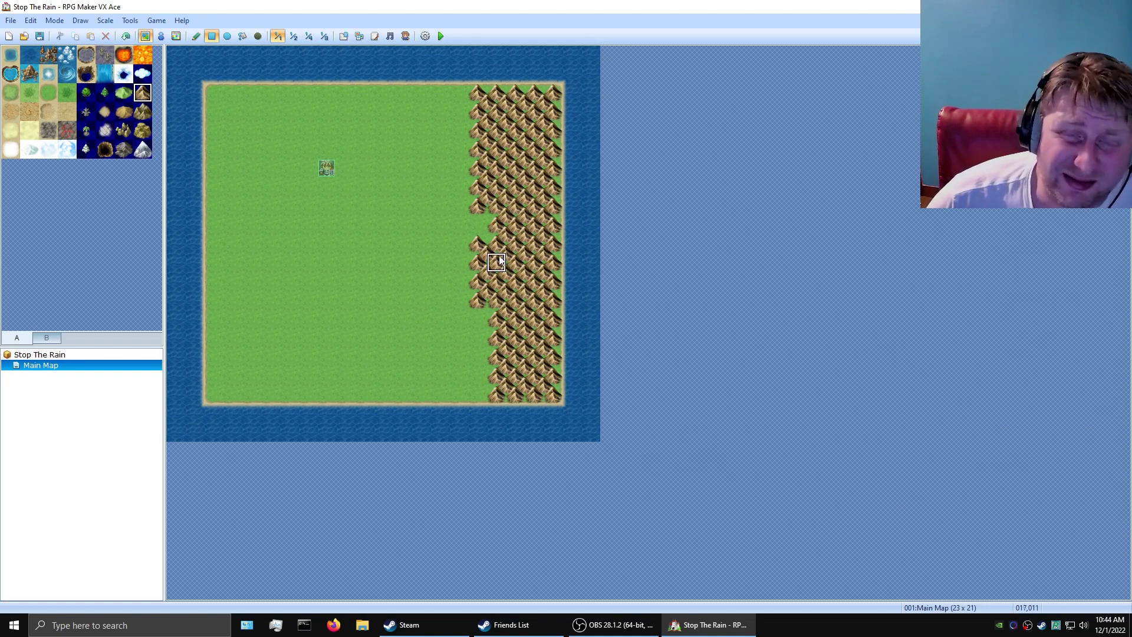
# Try the mountain tile below the current one at the range's northern end, and undo it
pyautogui.click(144, 112)
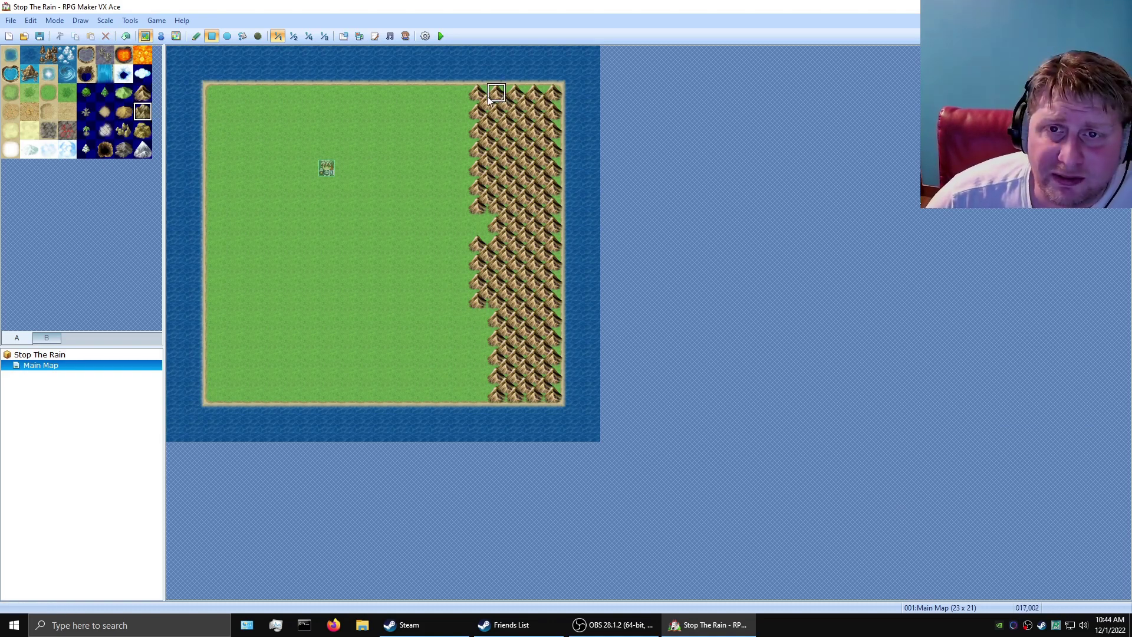
pyautogui.moveTo(483, 93)
pyautogui.mouseDown()
pyautogui.moveTo(529, 218)
pyautogui.moveTo(496, 134)
pyautogui.moveTo(490, 58)
pyautogui.moveTo(501, 101)
pyautogui.mouseUp()
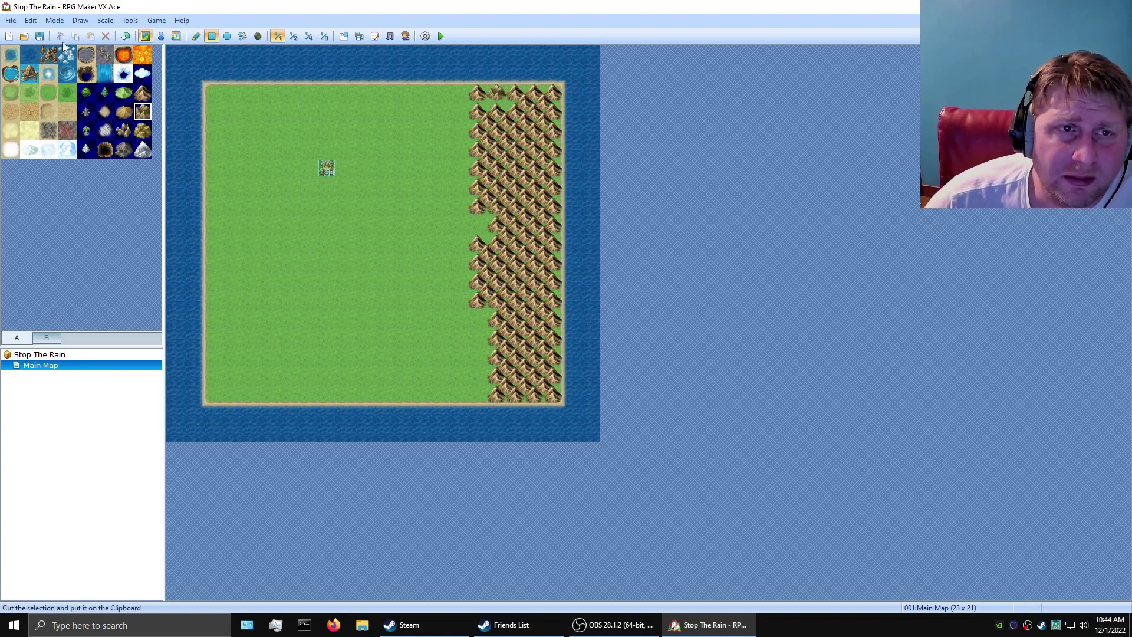
pyautogui.click(125, 38)
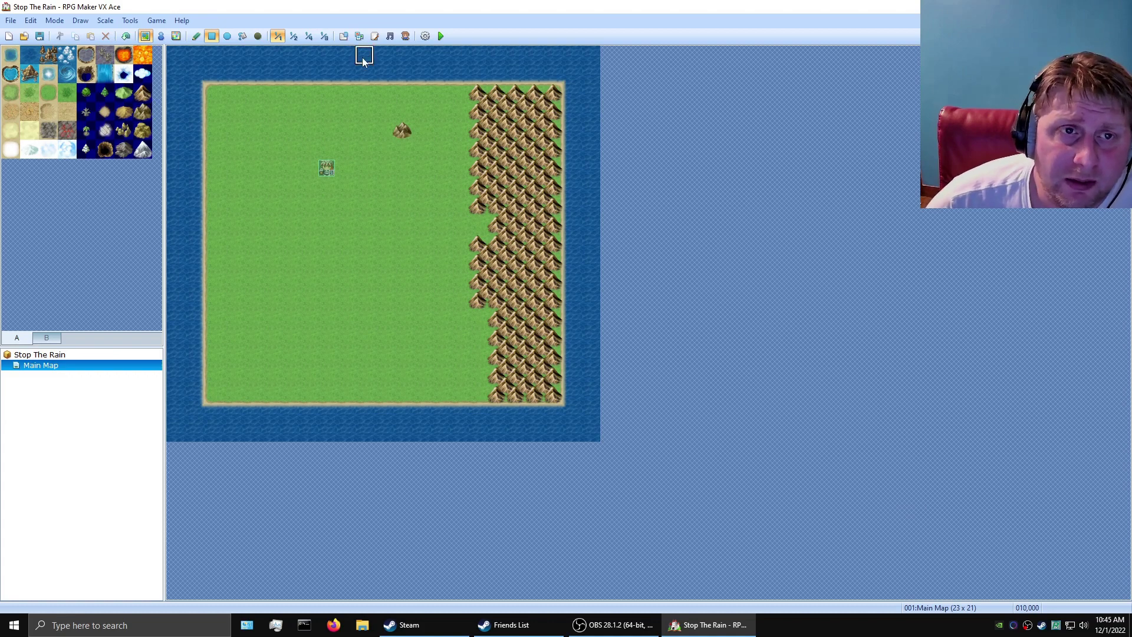
# Paint a forest along the mountains' western side, widening toward the southwest, and place a Houses (Village) tile inside it
pyautogui.click(402, 130)
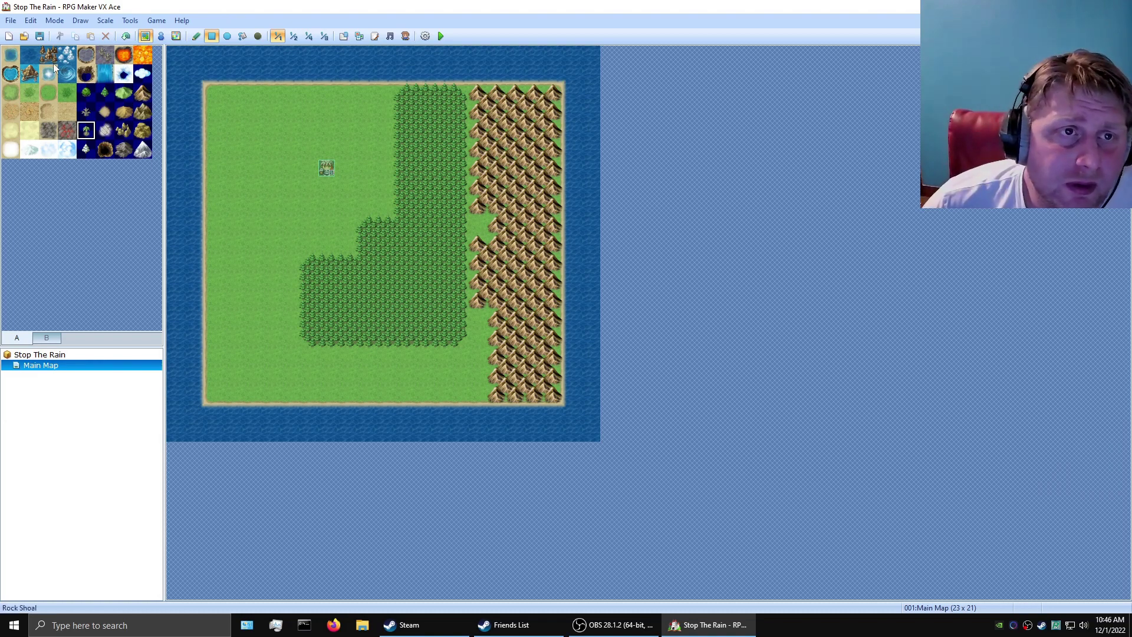
pyautogui.click(47, 339)
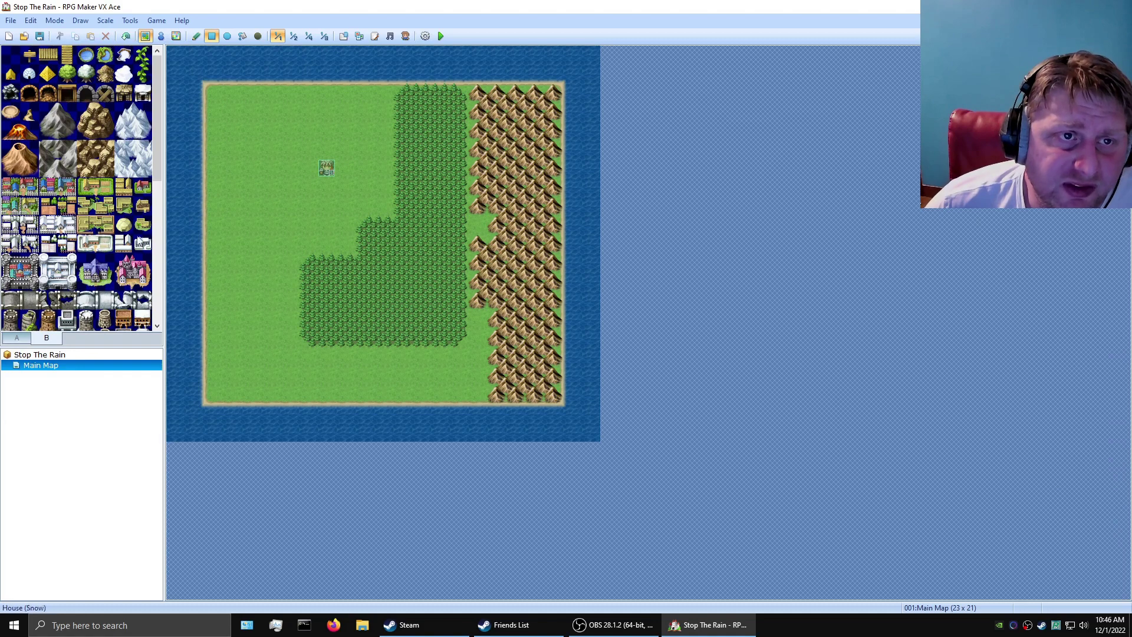
pyautogui.scroll(-1, 93, 230)
pyautogui.scroll(-3, 93, 231)
pyautogui.scroll(3, 93, 231)
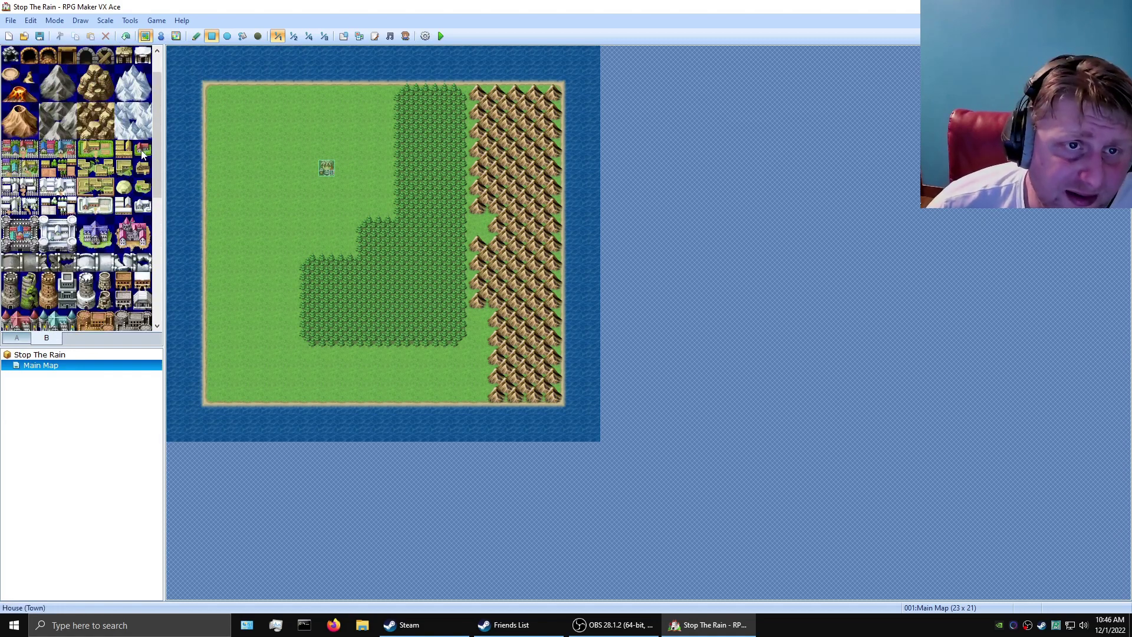
pyautogui.click(142, 168)
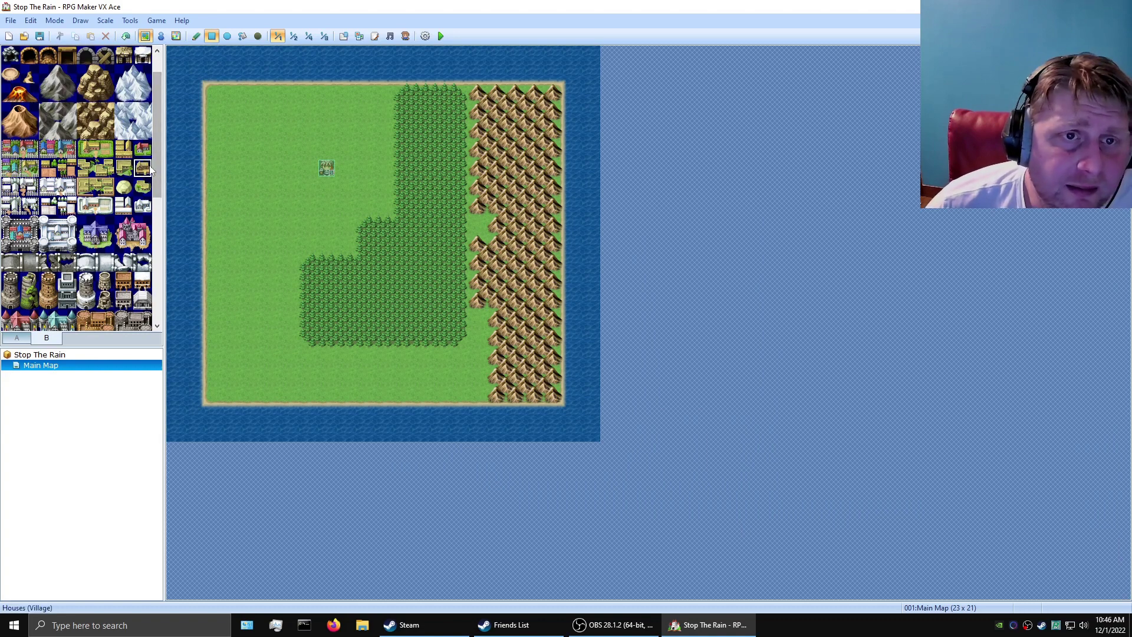
pyautogui.click(440, 169)
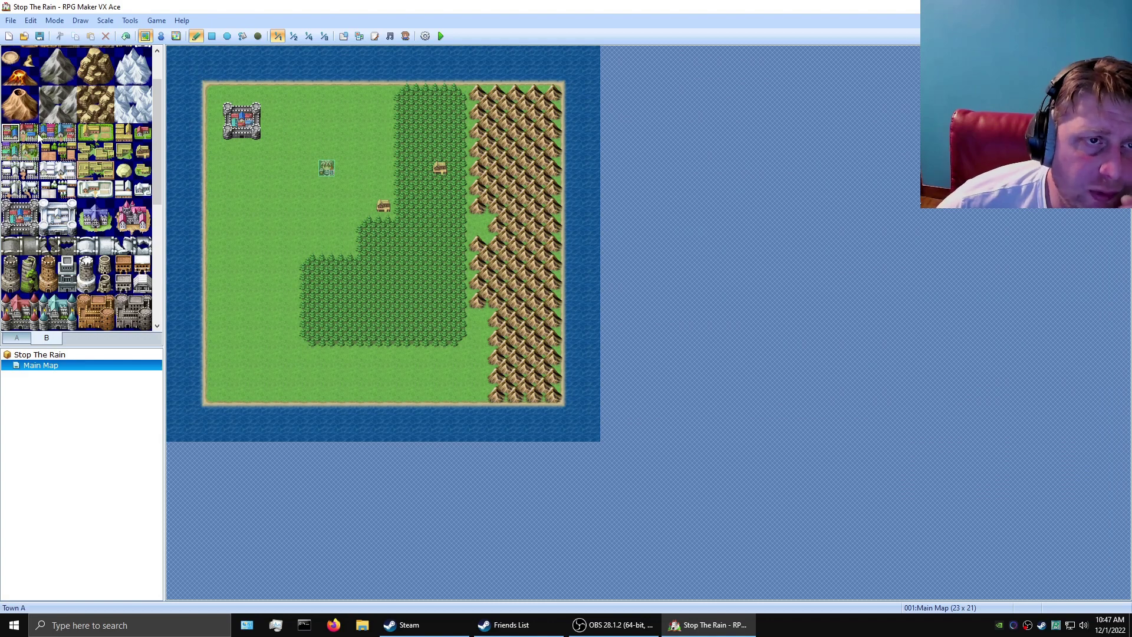
# Place a town and two villages on the grassland, plus a castle flanked by two towers along the southern shore
pyautogui.click(67, 132)
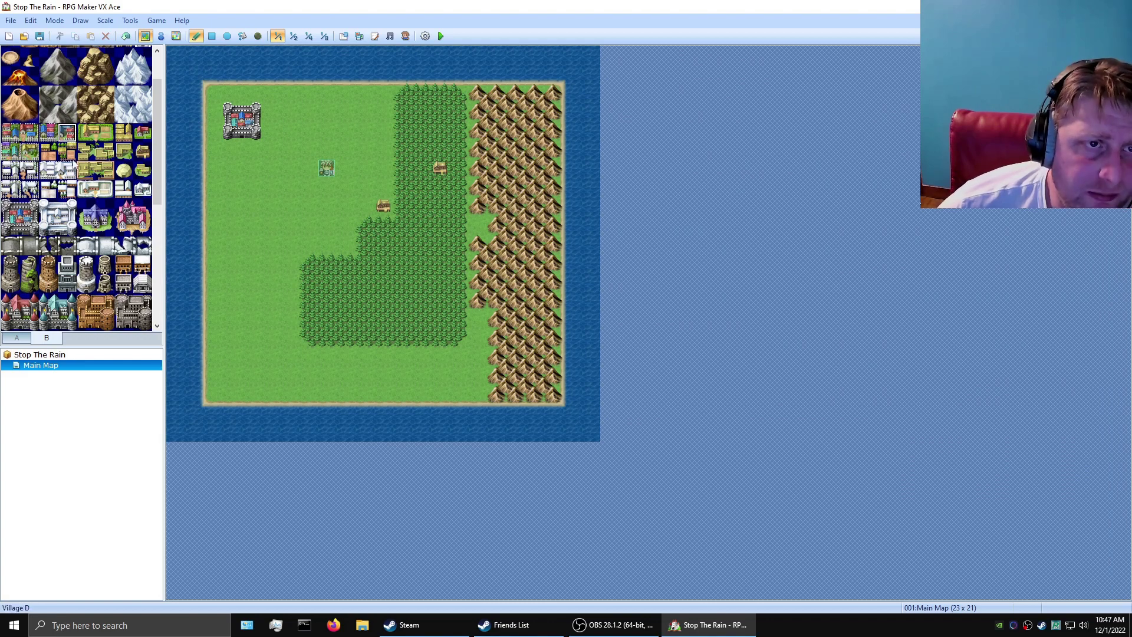
pyautogui.click(104, 133)
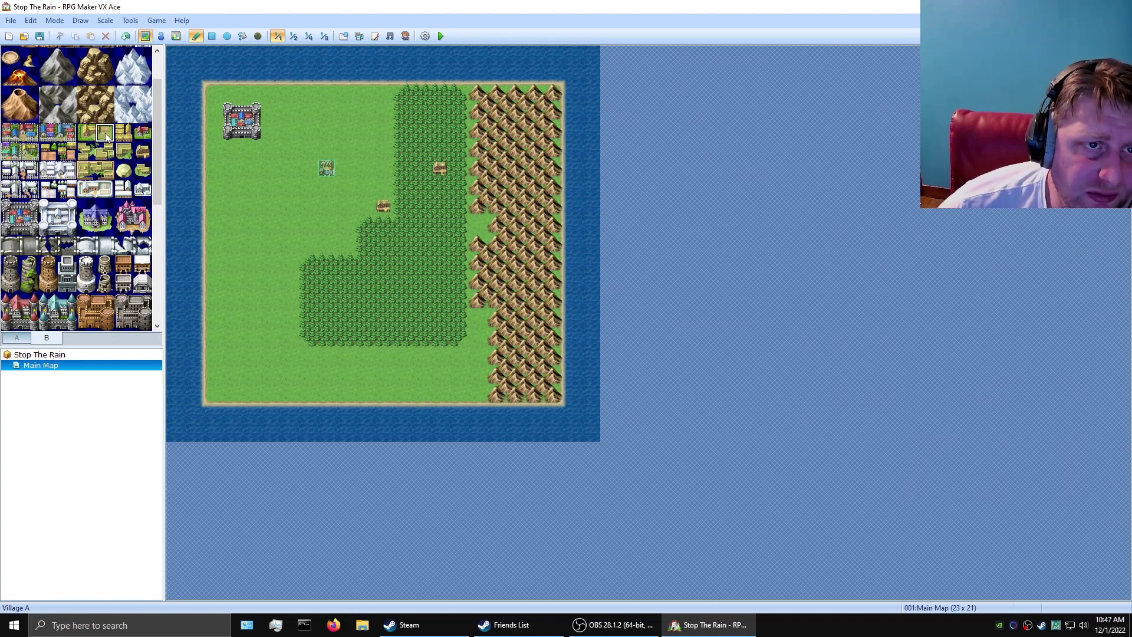
pyautogui.click(11, 209)
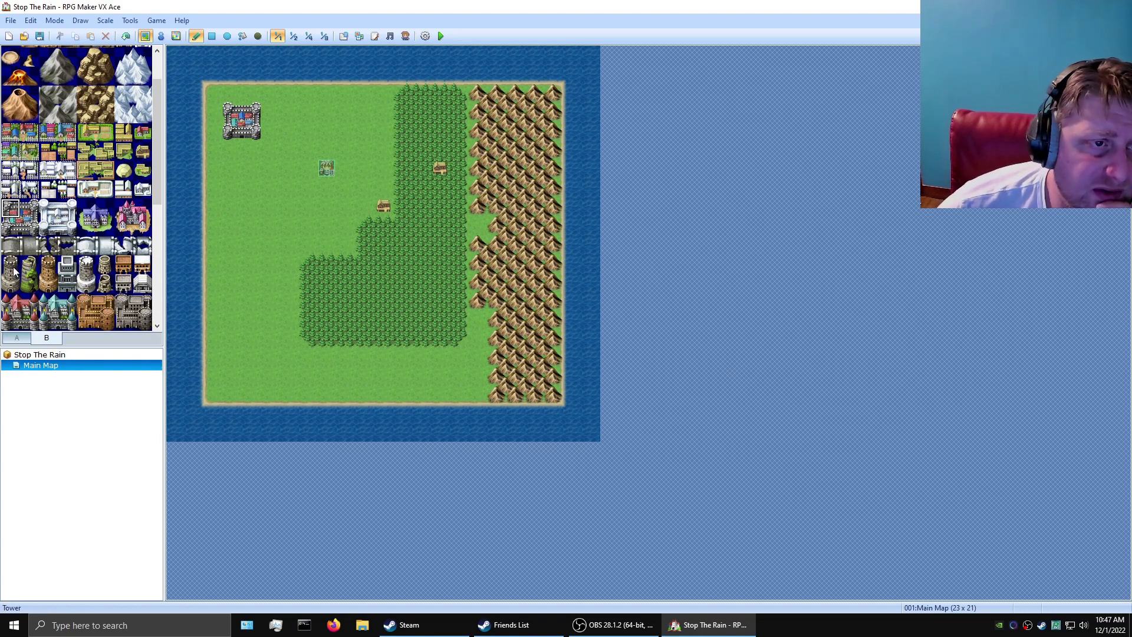
pyautogui.moveTo(15, 268); pyautogui.dragTo(18, 281)
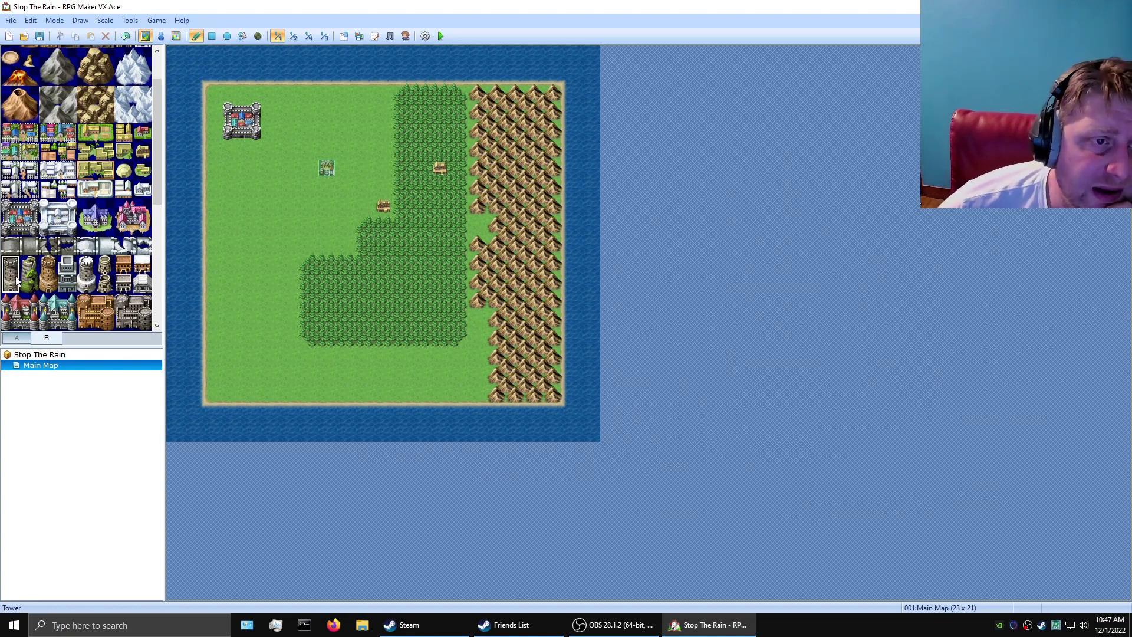
pyautogui.click(422, 389)
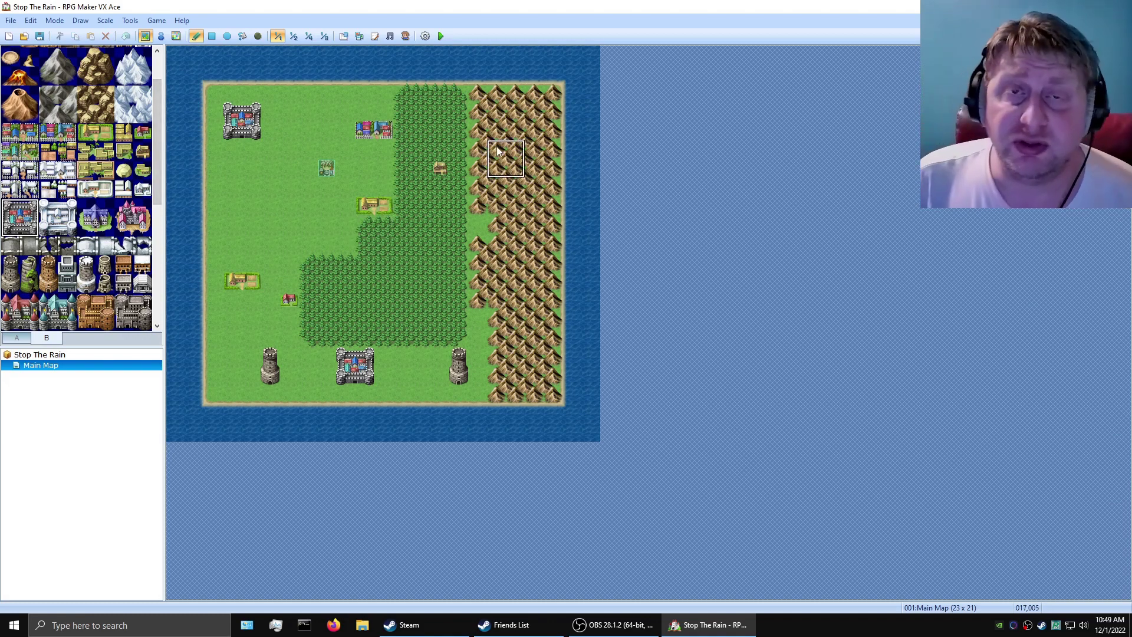
# Switch to event editing and move the player's starting position onto the western tile of the village beside the forest
pyautogui.press('F6')
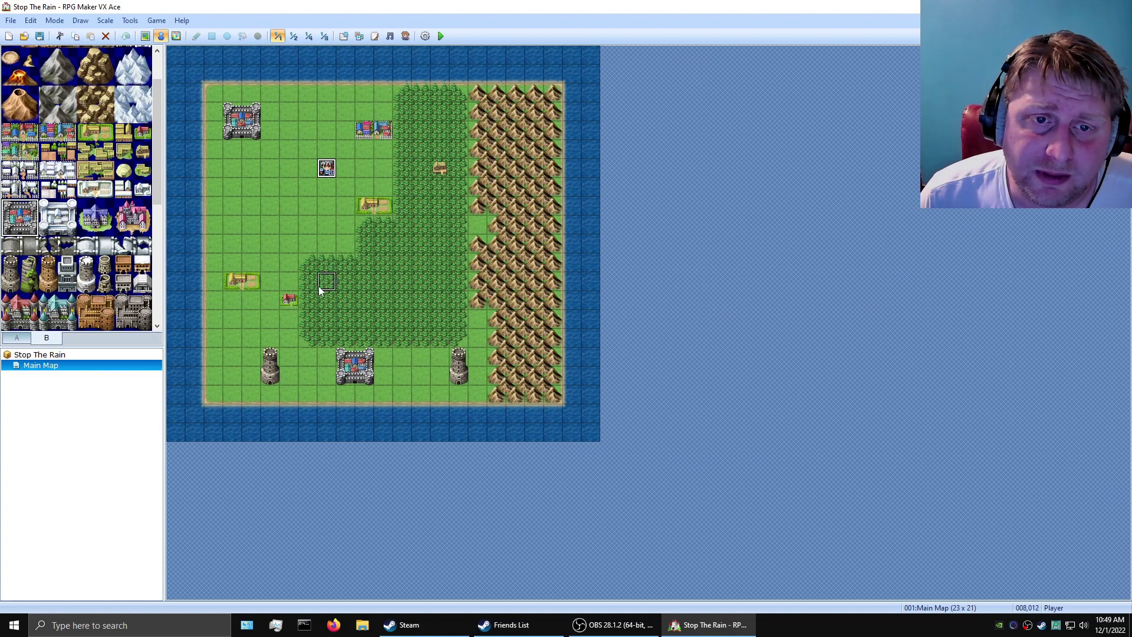
pyautogui.moveTo(326, 168); pyautogui.dragTo(378, 220)
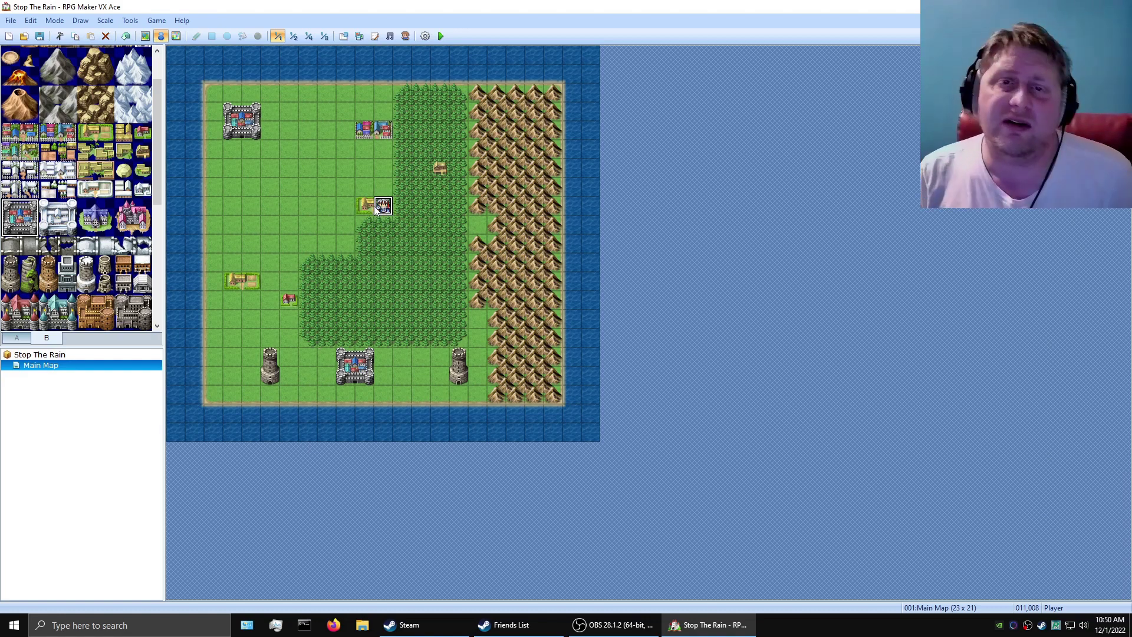
pyautogui.moveTo(375, 207); pyautogui.dragTo(369, 202)
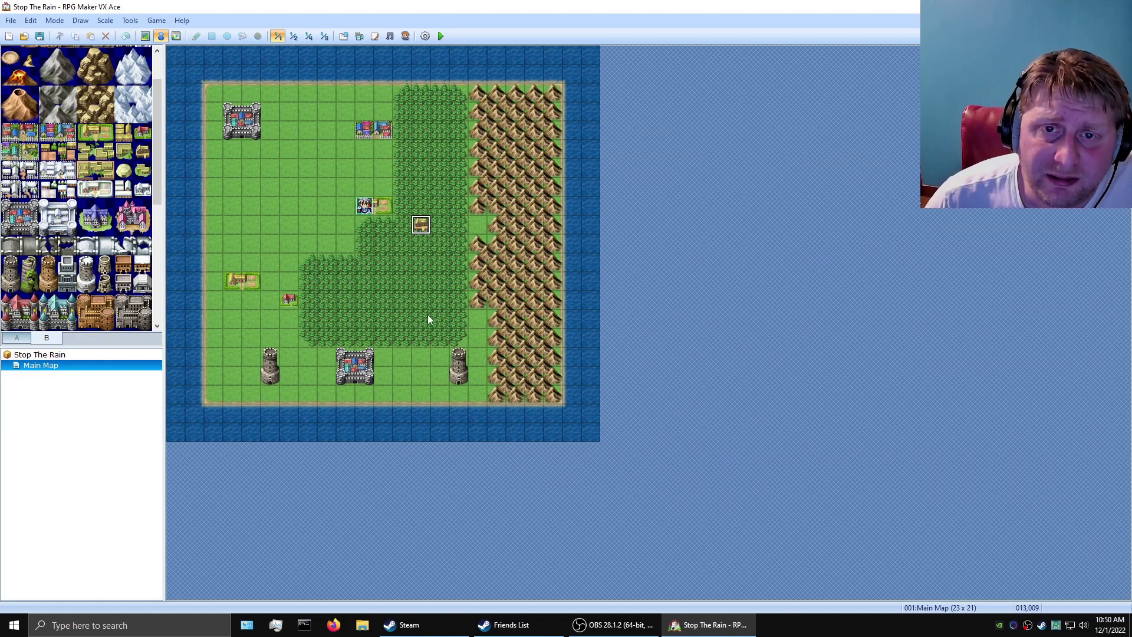
# Examine the event creation and starting position options for an empty grassland tile, and reselect the player's starting tile
pyautogui.click(514, 131)
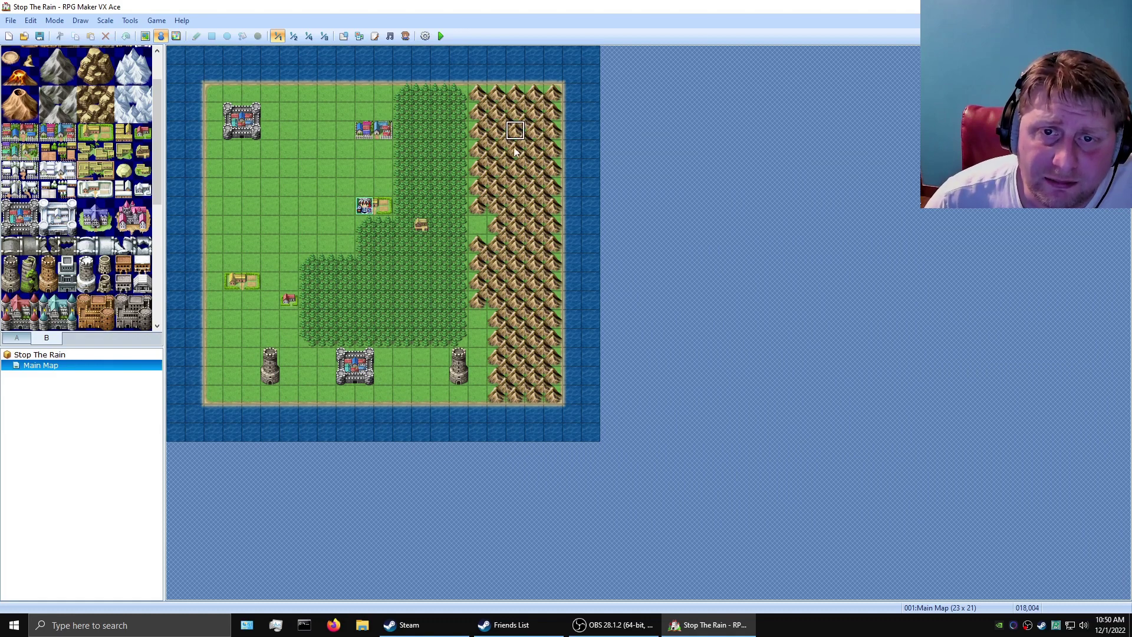
pyautogui.rightClick(273, 234)
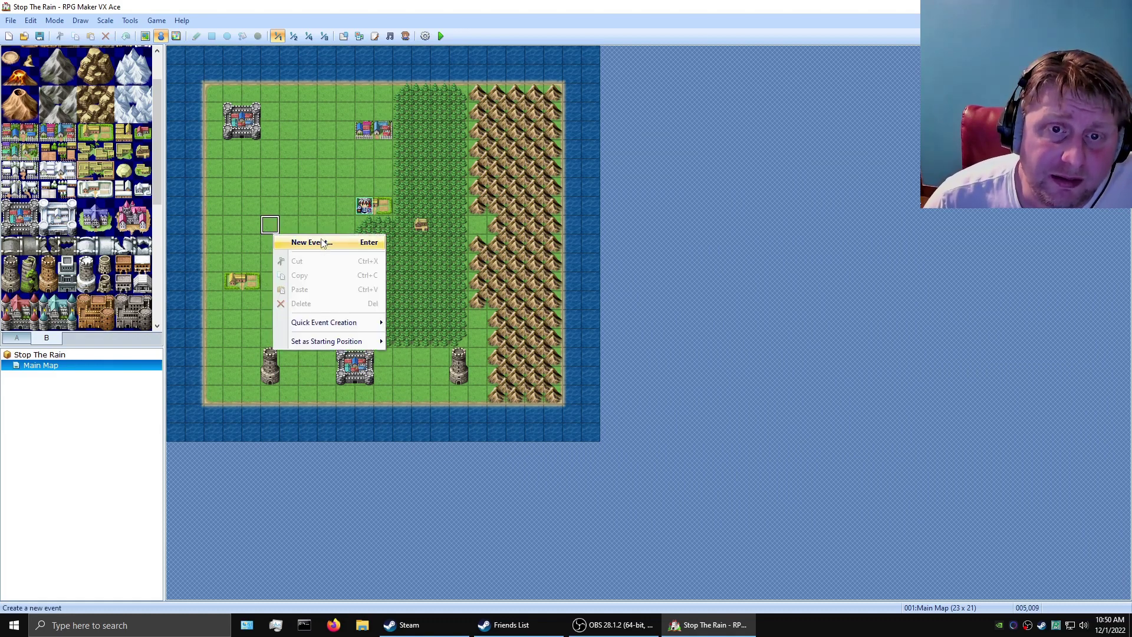
pyautogui.moveTo(341, 328)
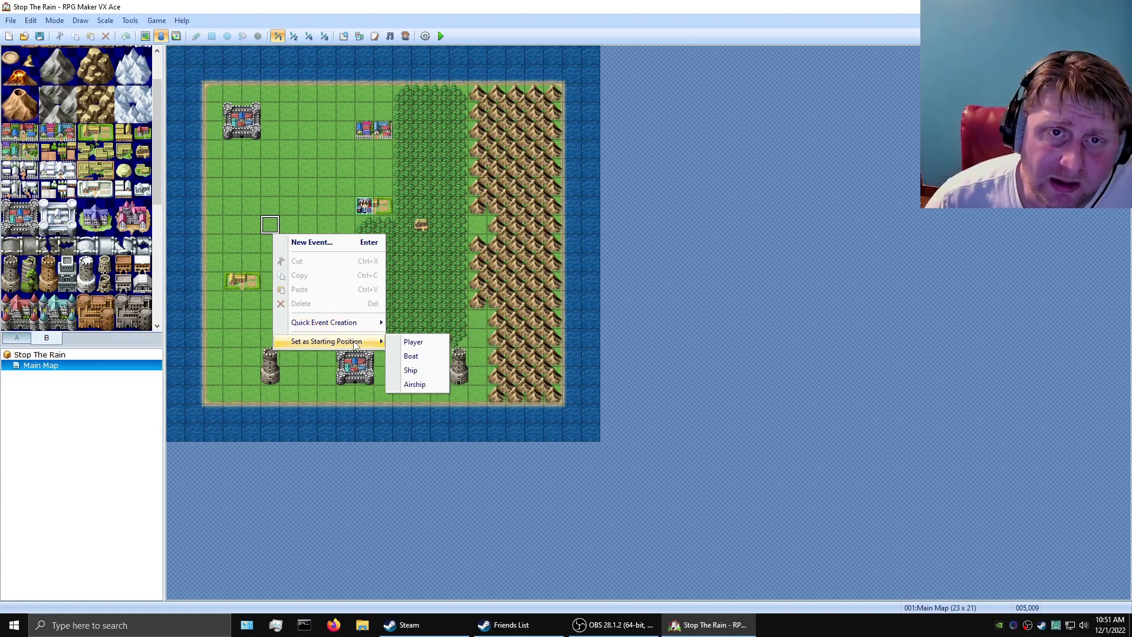
pyautogui.click(429, 257)
pyautogui.click(366, 207)
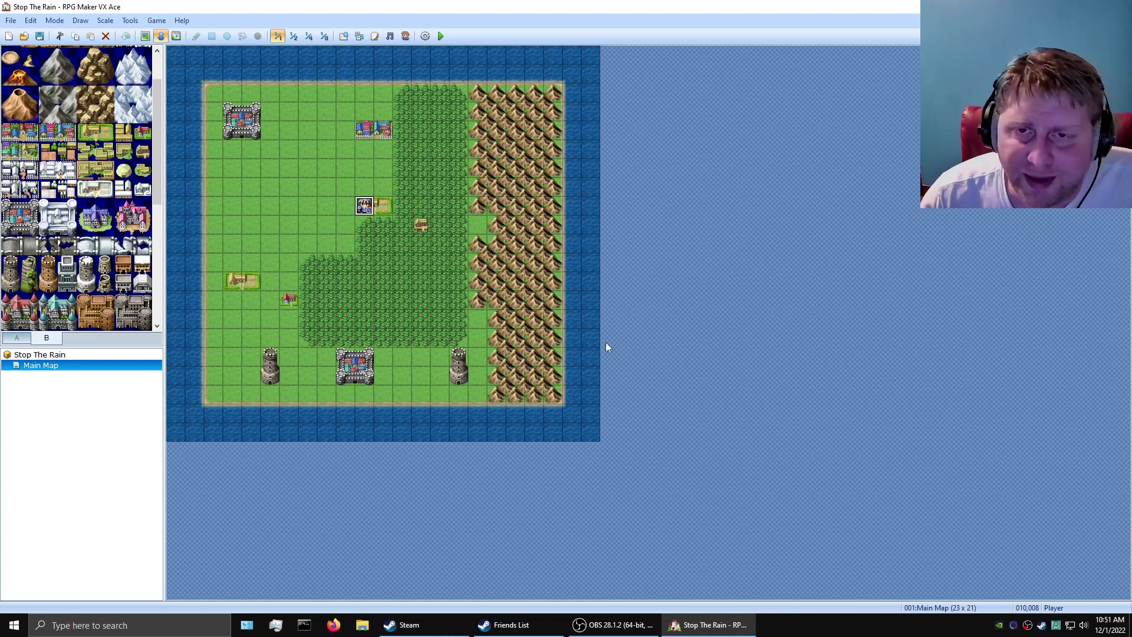
# Open the Main Map's properties, check the available scroll types, and disable dashing on the map
pyautogui.rightClick(48, 366)
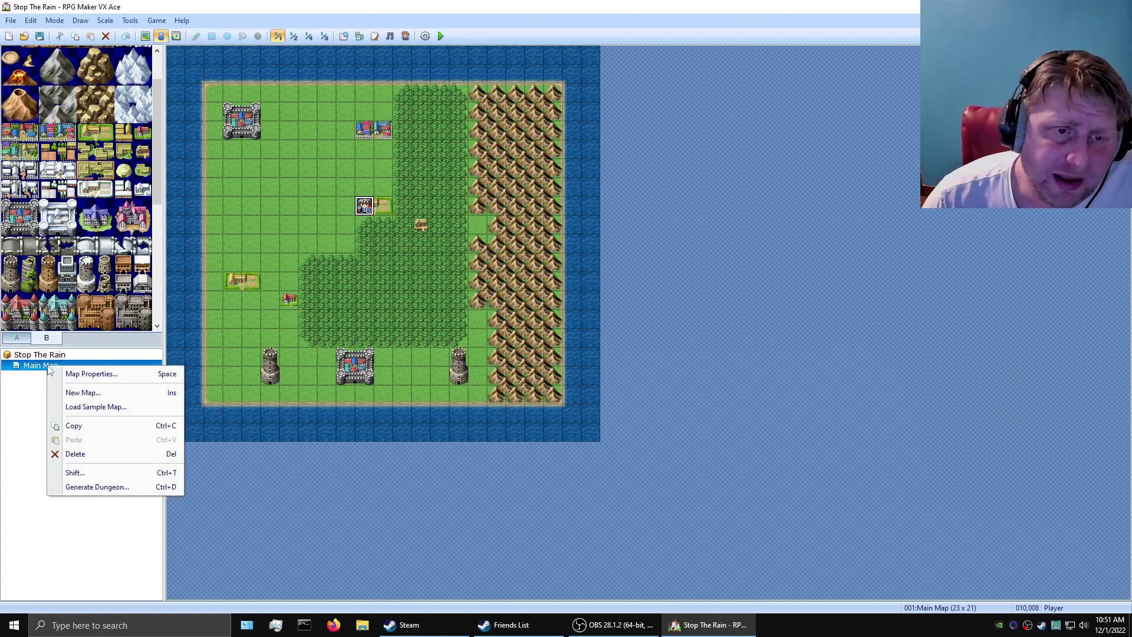
pyautogui.click(79, 374)
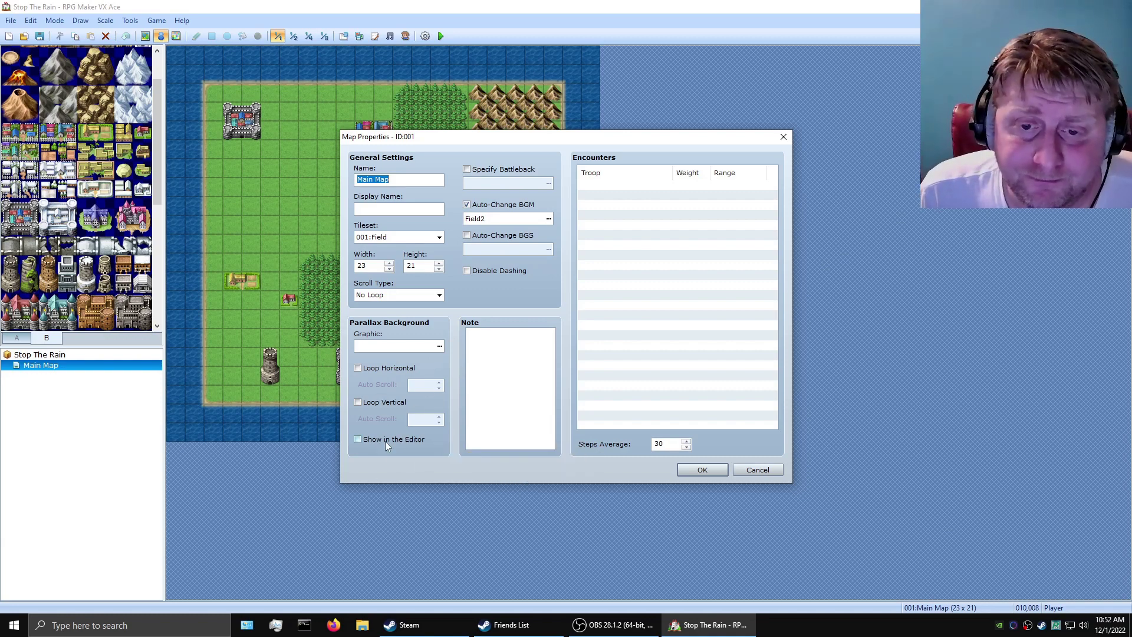
pyautogui.click(513, 346)
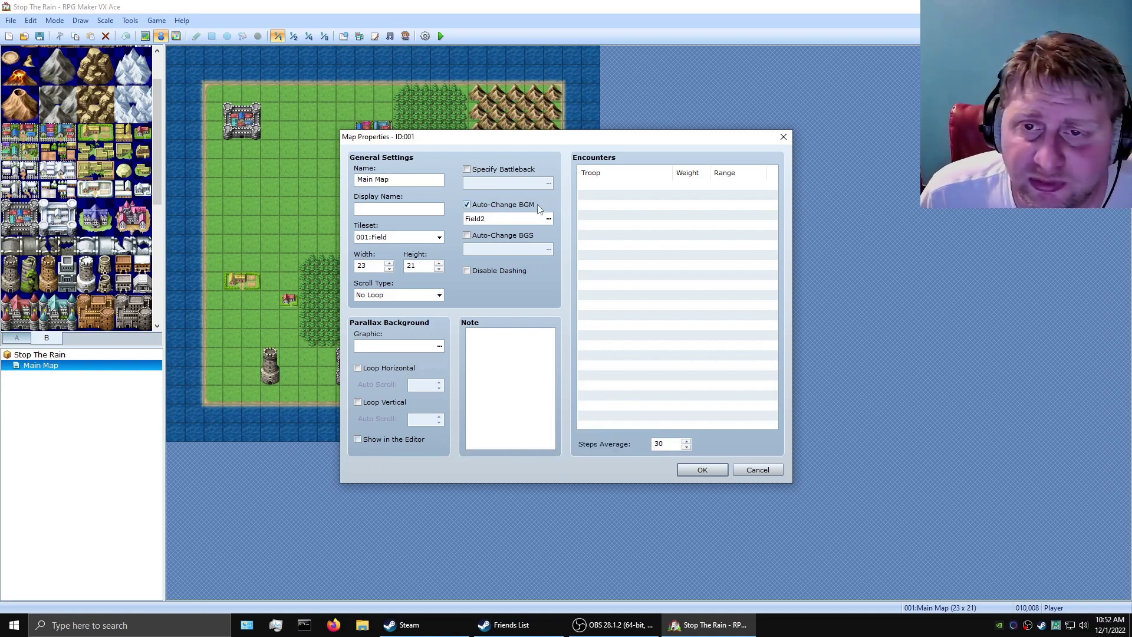
pyautogui.click(427, 299)
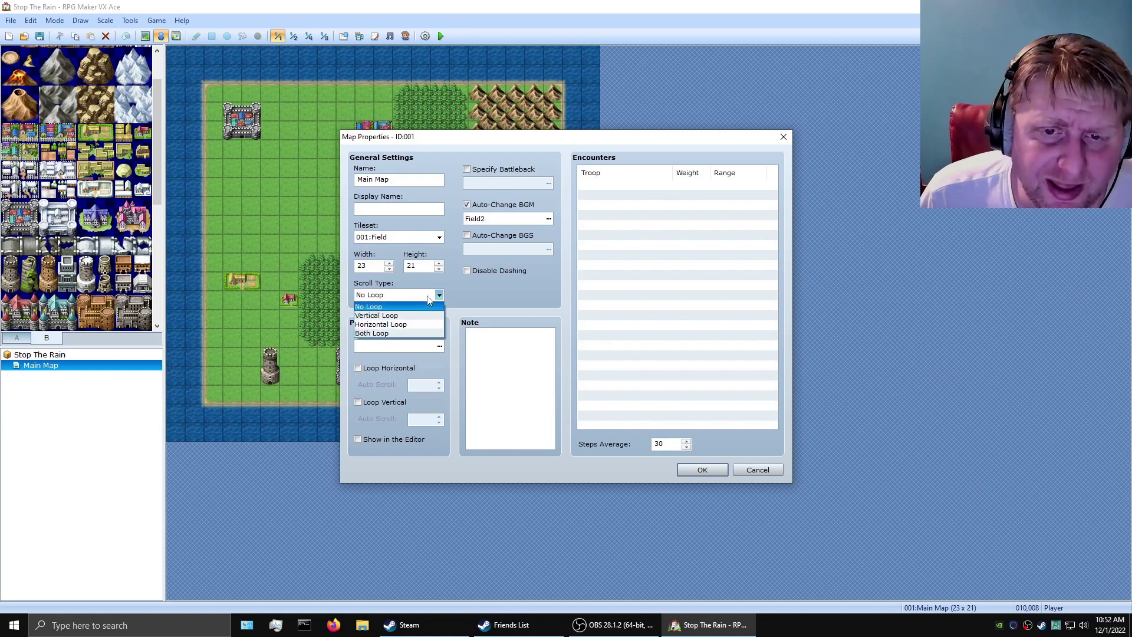
pyautogui.click(499, 299)
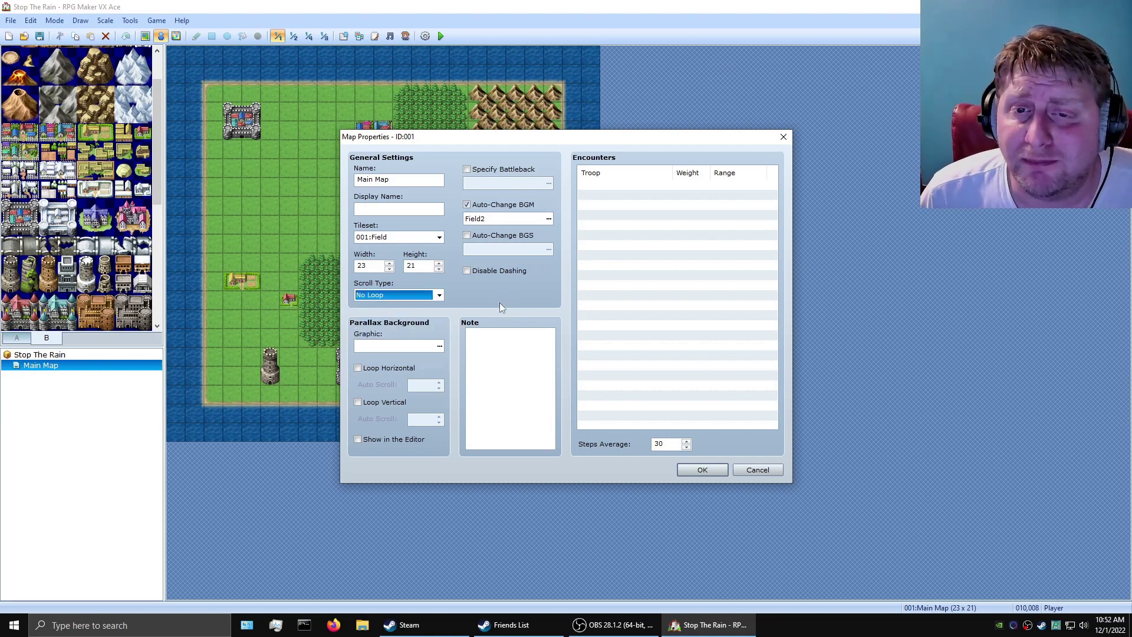
pyautogui.click(467, 272)
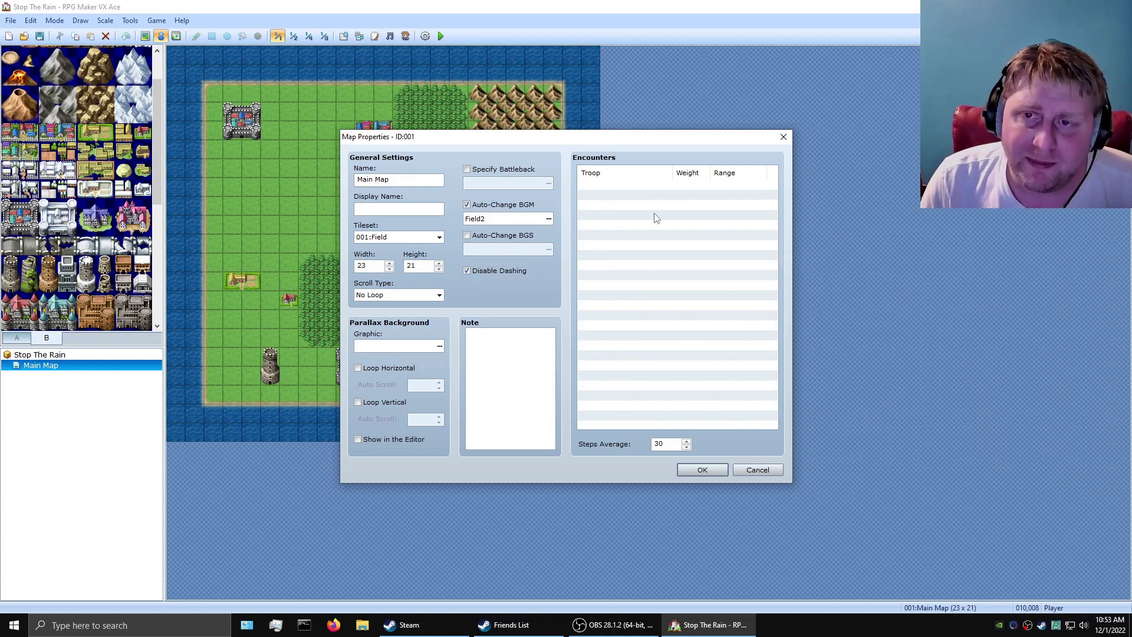
# Examine the troop list and Region ID range options for a new random encounter, and discard the encounter
pyautogui.click(632, 186)
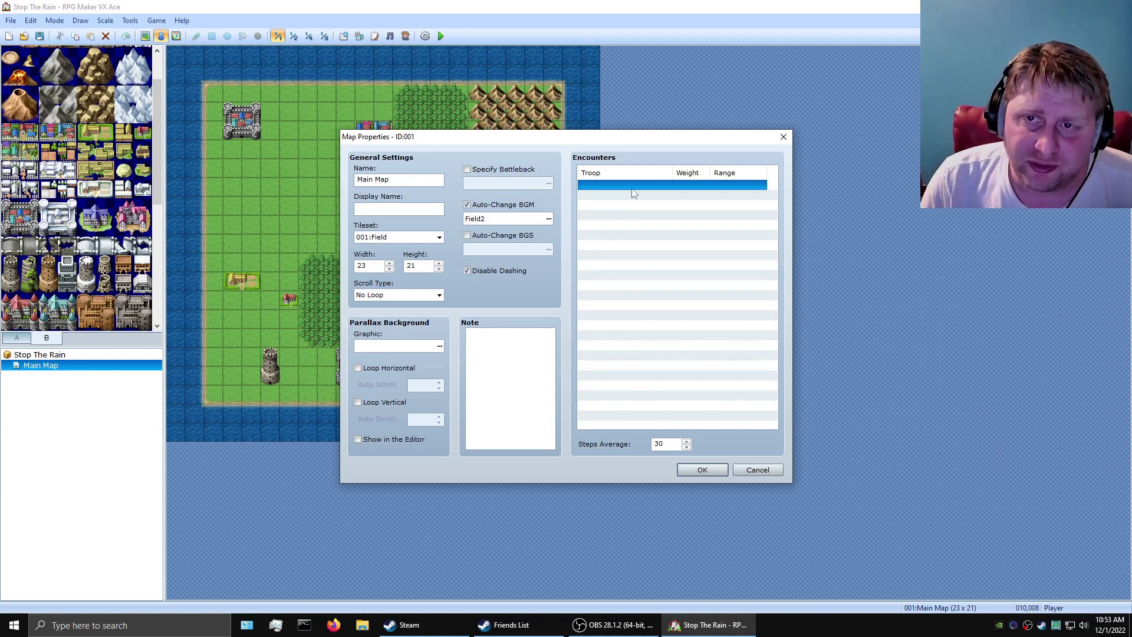
pyautogui.rightClick(633, 188)
pyautogui.click(657, 195)
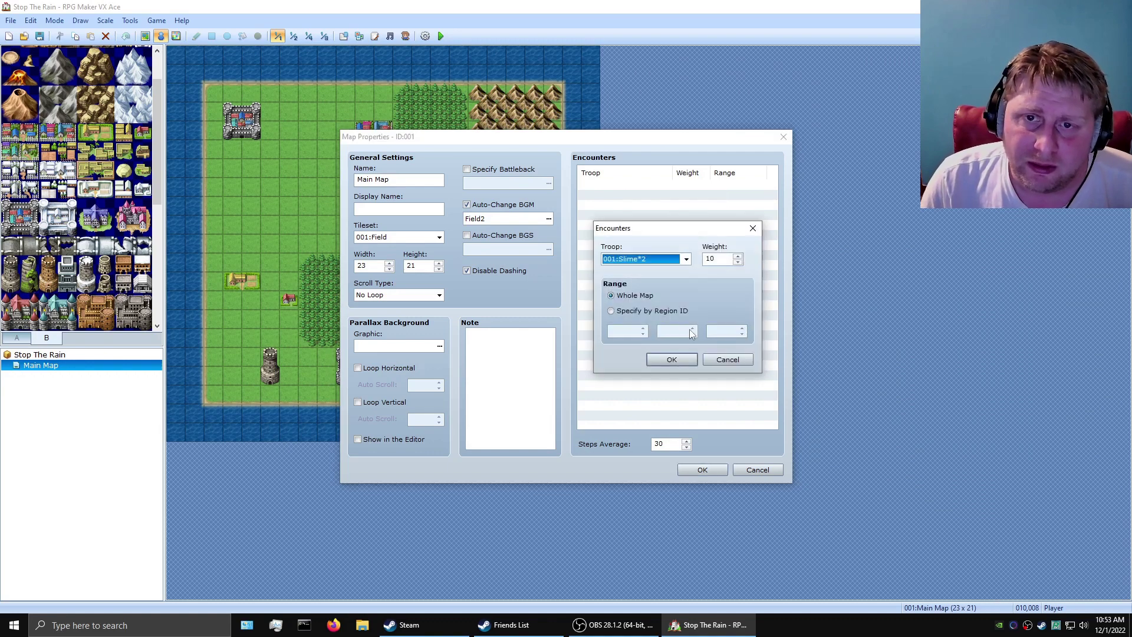
pyautogui.click(686, 259)
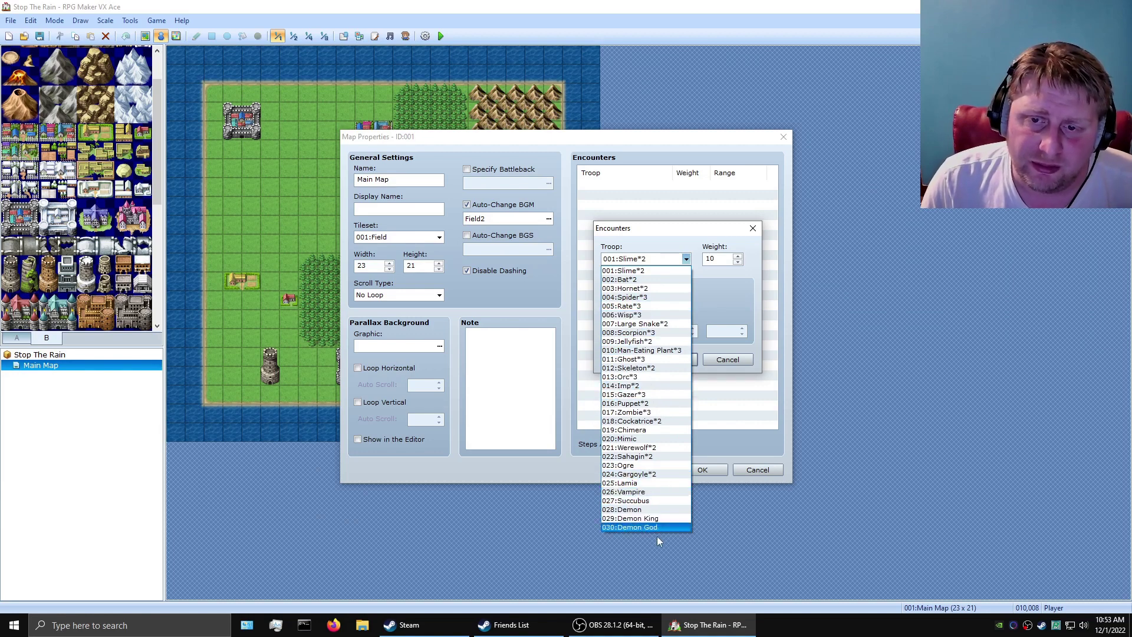
pyautogui.click(687, 260)
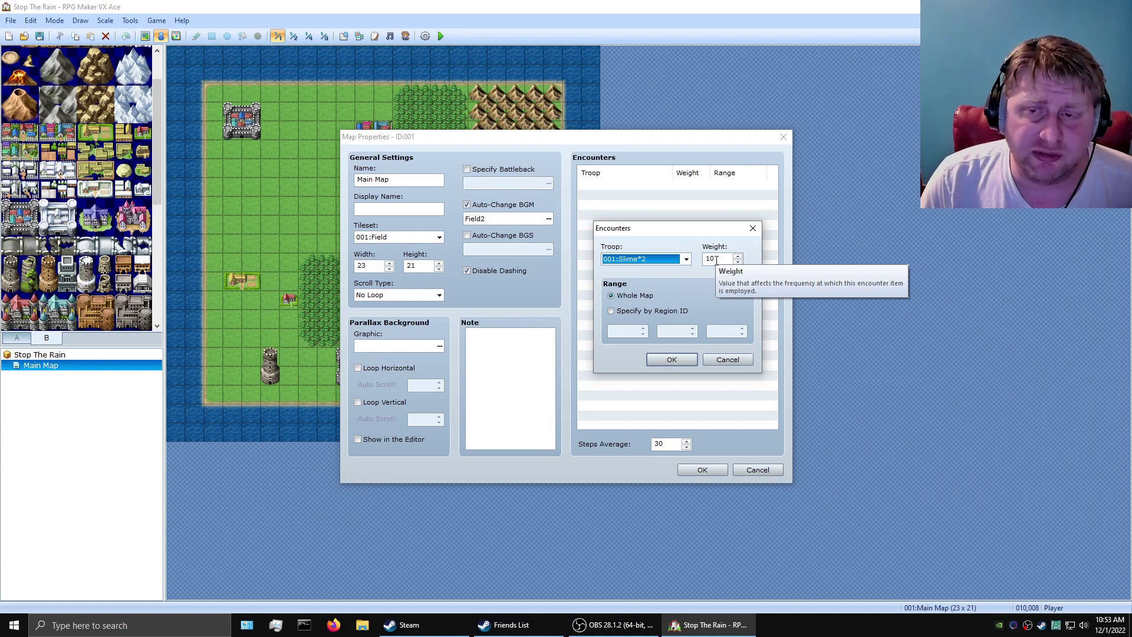
pyautogui.click(623, 312)
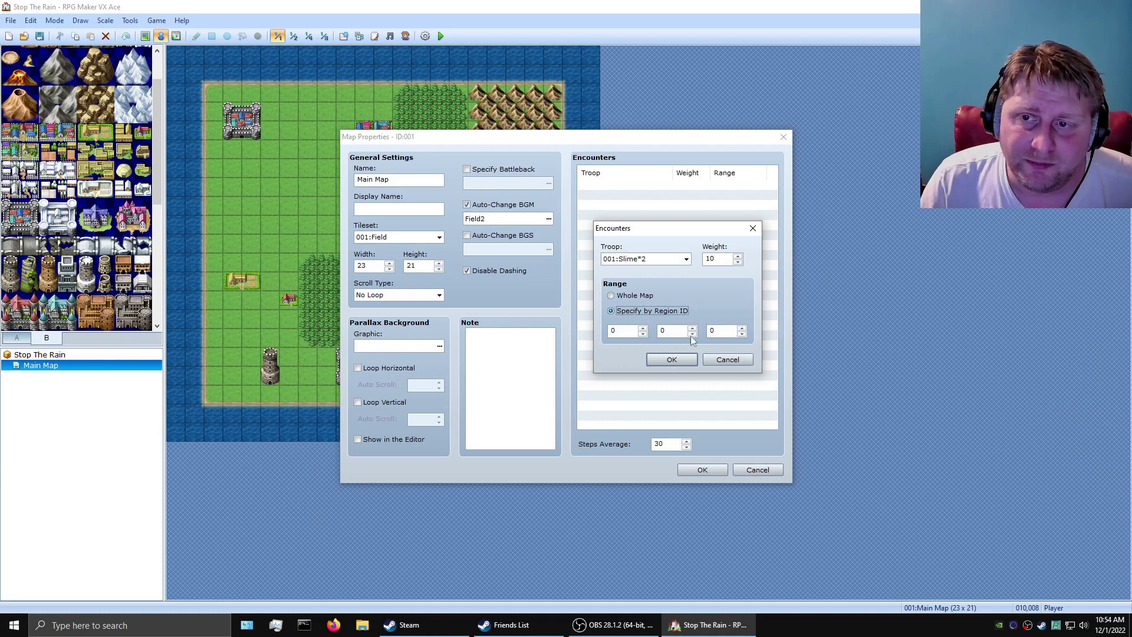
pyautogui.click(748, 360)
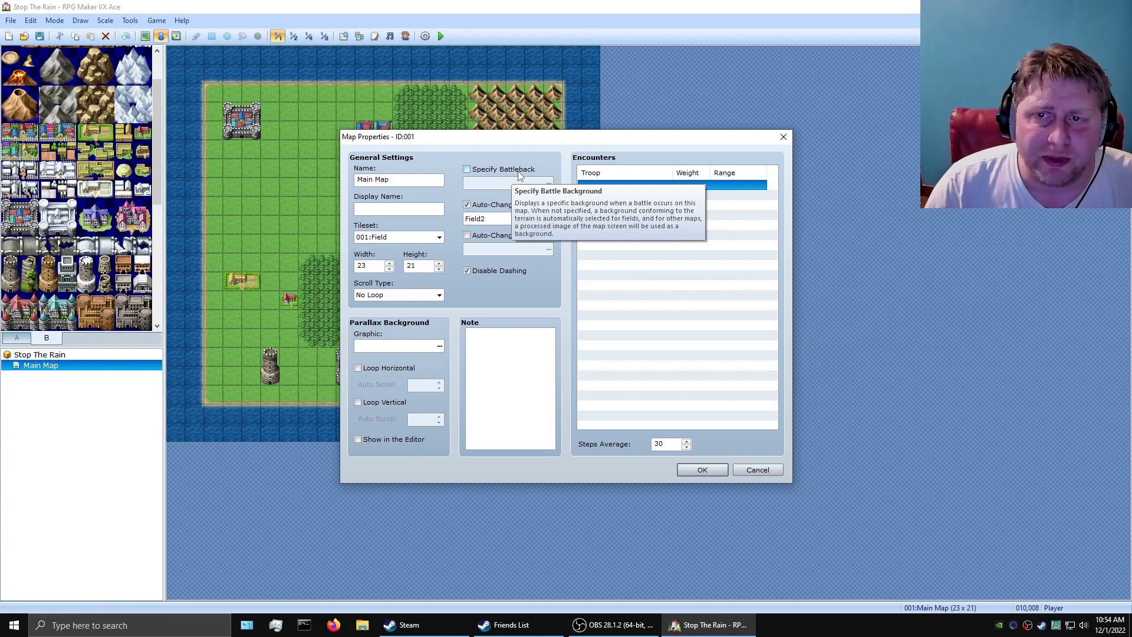
# Try automatic background sound with Clock, Darkness, Quake, Rain and Wind, reset the sound to (None), and turn the option off
pyautogui.click(466, 235)
pyautogui.click(548, 248)
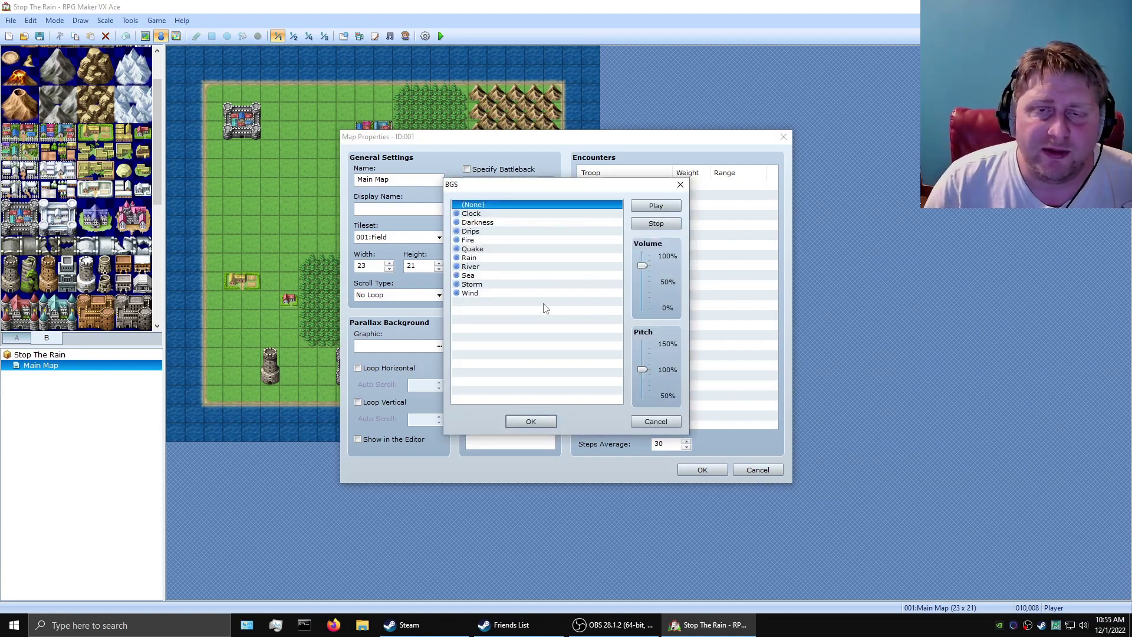
pyautogui.click(497, 215)
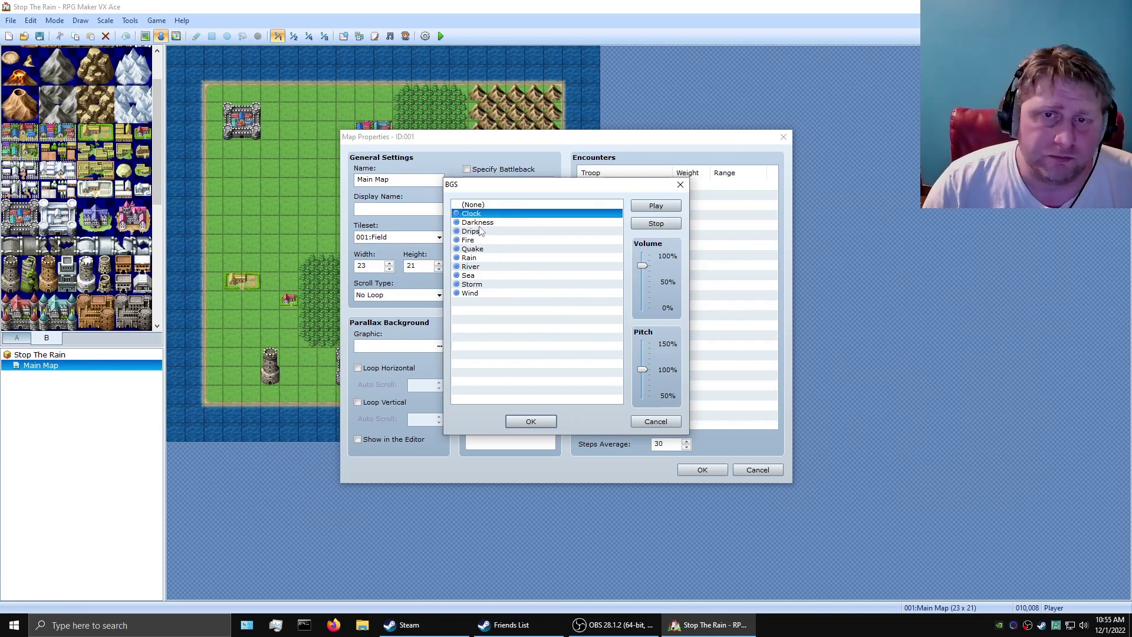
pyautogui.click(479, 225)
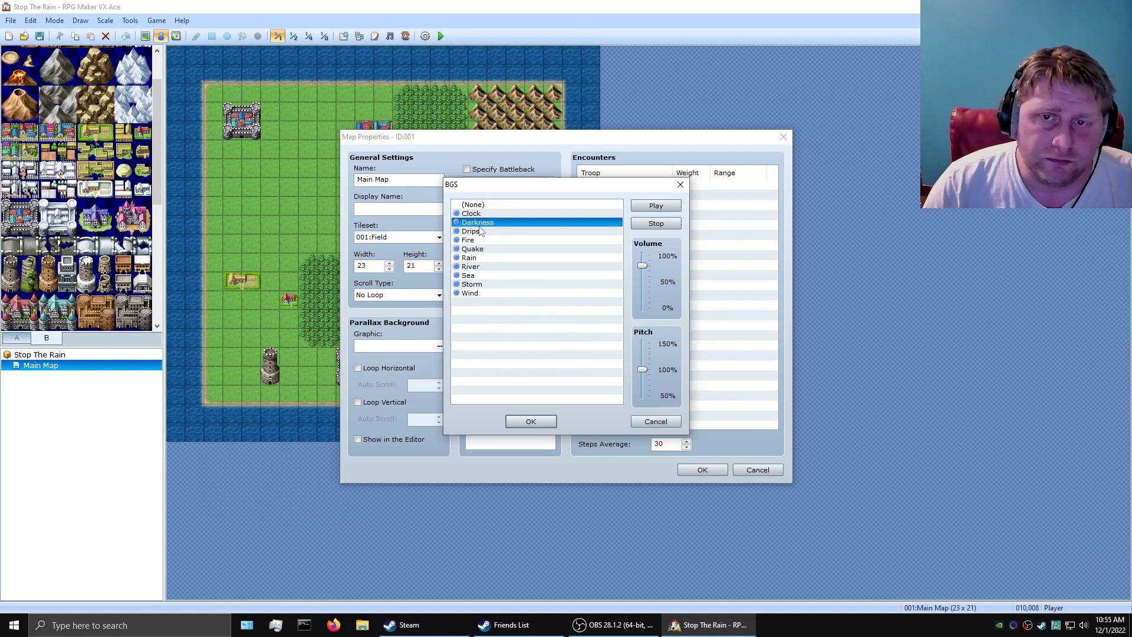
pyautogui.click(478, 250)
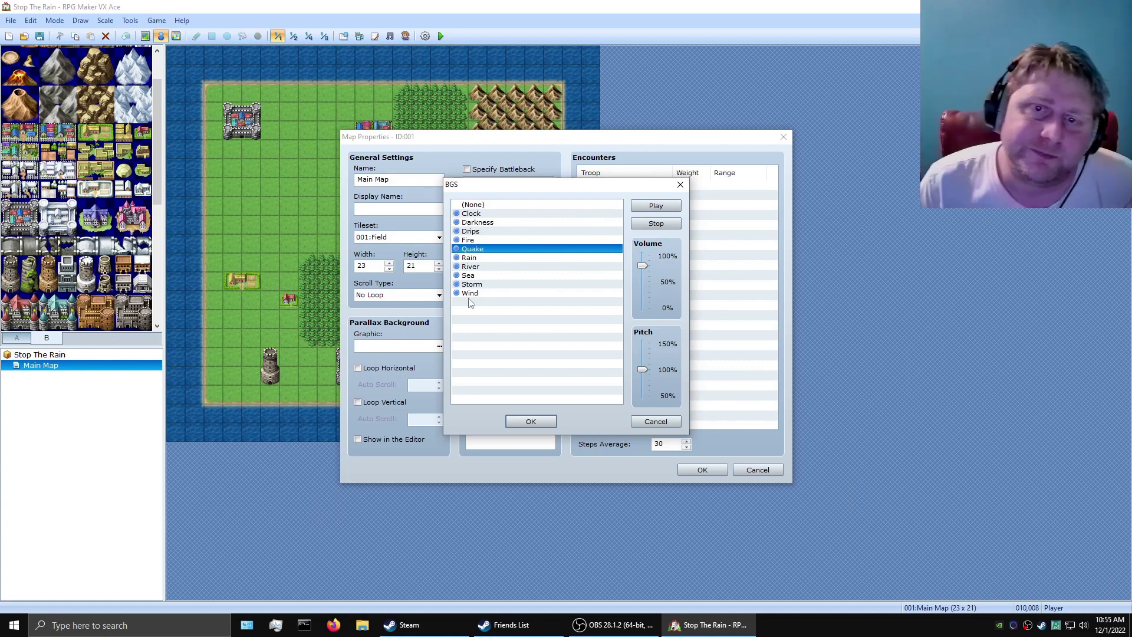
pyautogui.click(483, 258)
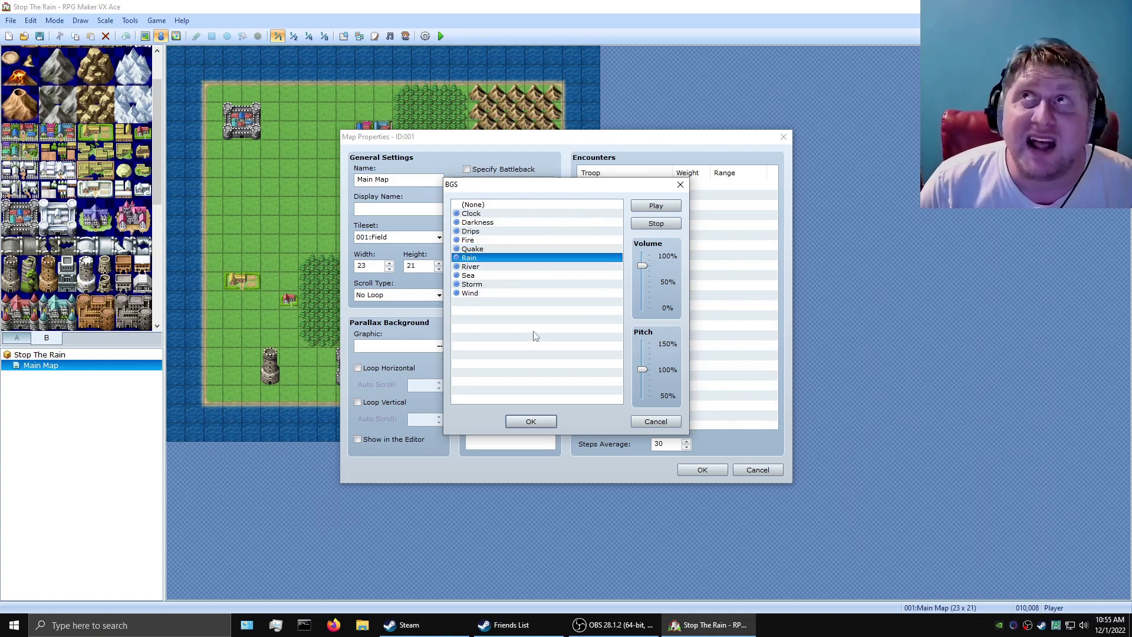
pyautogui.click(483, 294)
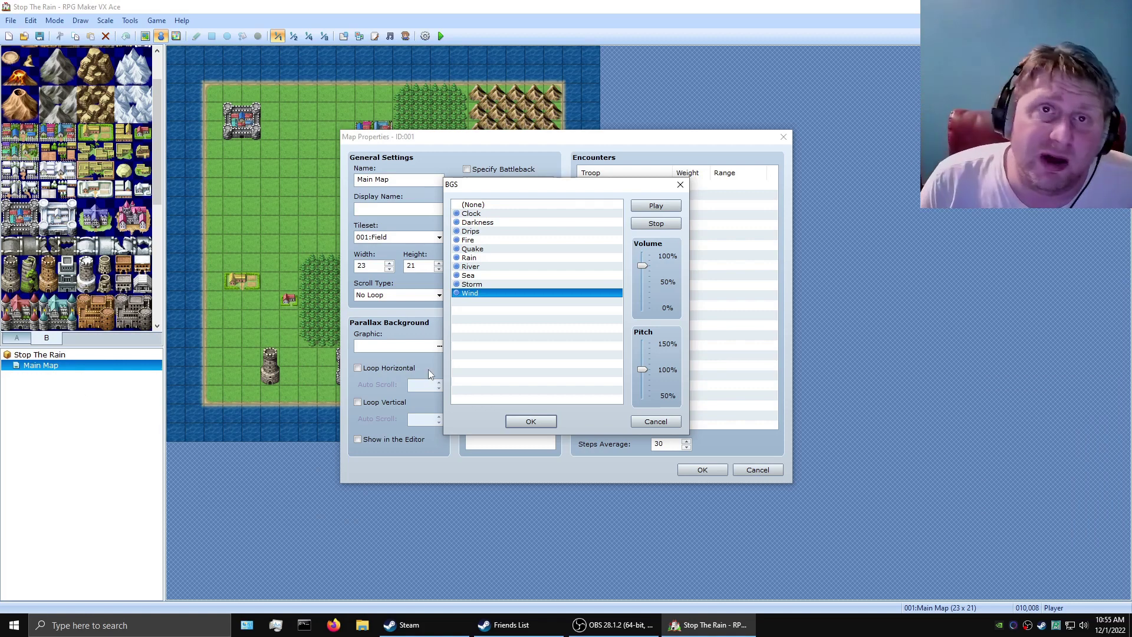
pyautogui.click(659, 222)
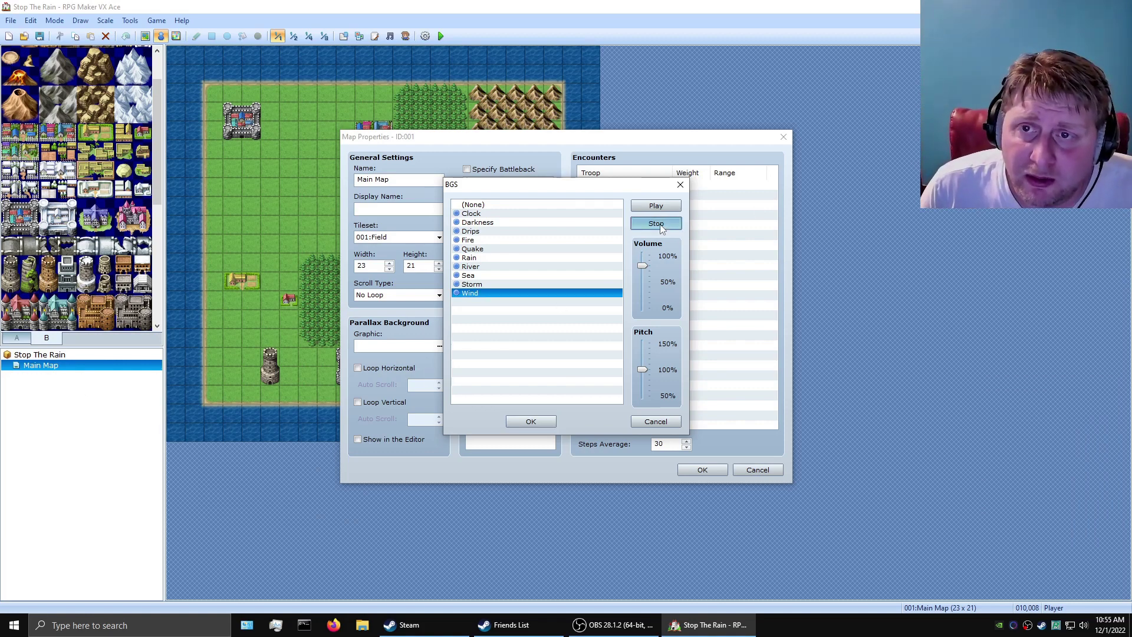
pyautogui.click(479, 204)
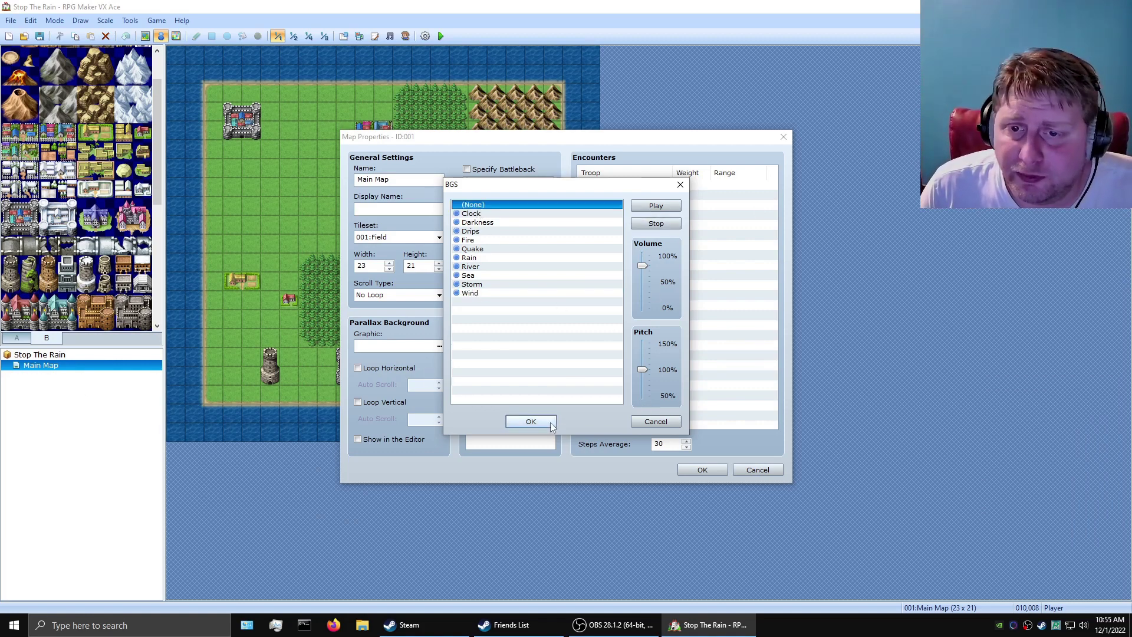
pyautogui.click(531, 421)
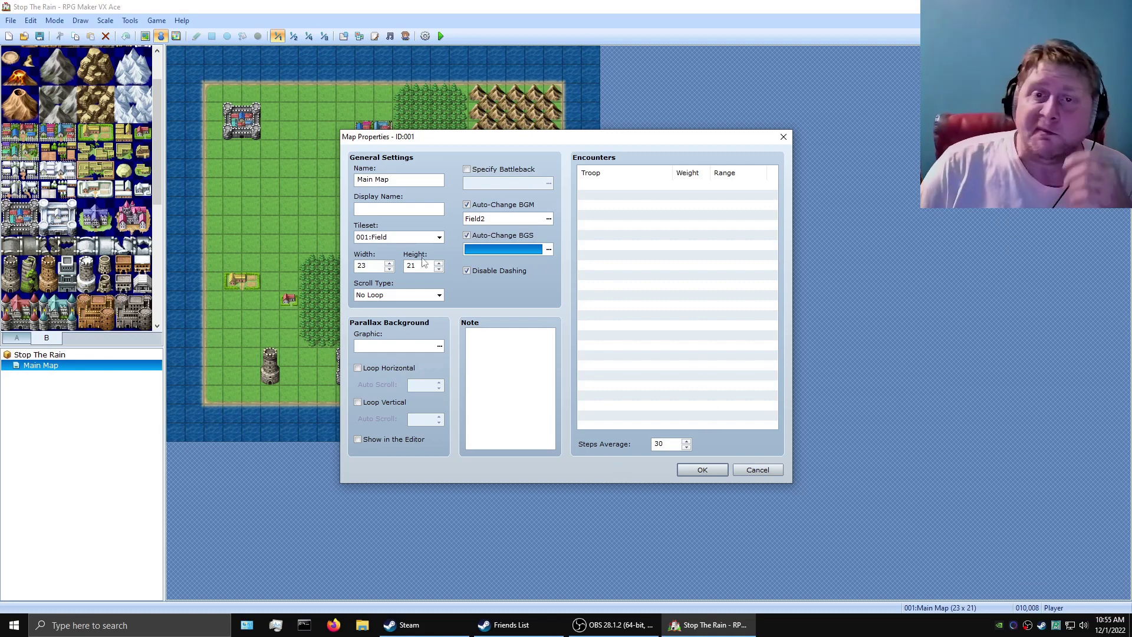
pyautogui.click(466, 235)
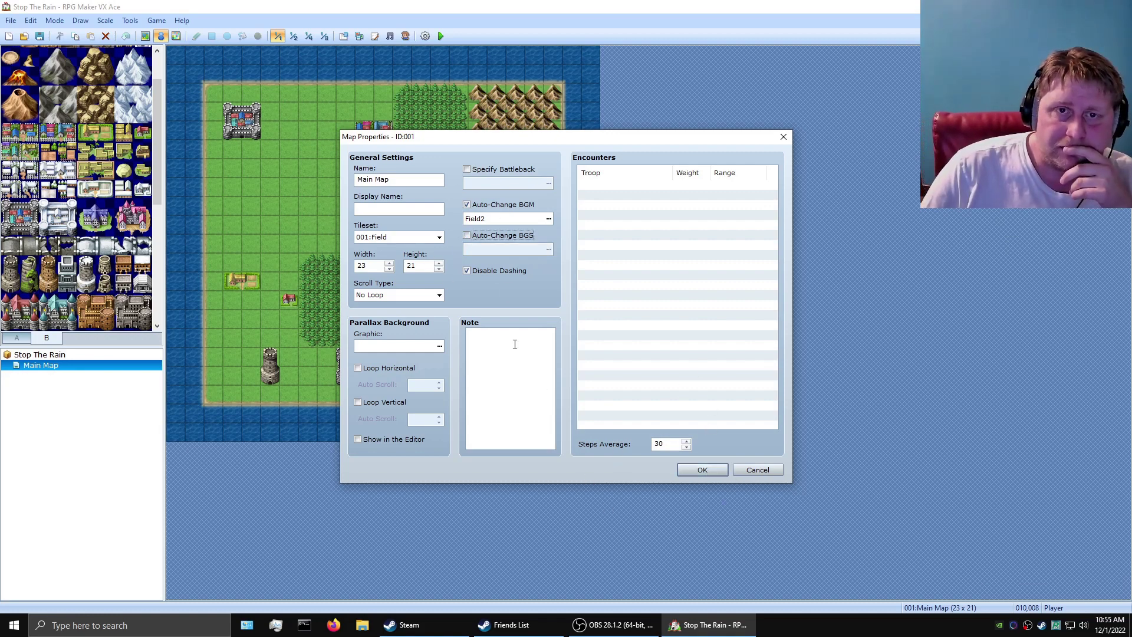
# Apply the Main Map's changed properties
pyautogui.click(707, 470)
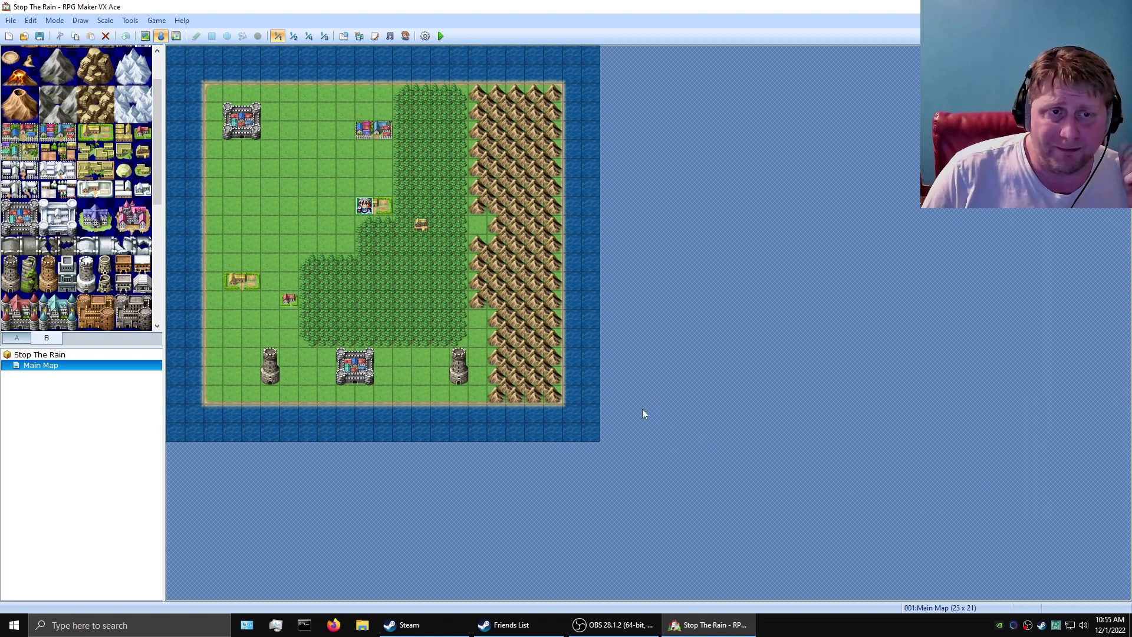
# Reopen the Main Map's properties, view the available tilesets, and close them without saving changes
pyautogui.rightClick(57, 369)
pyautogui.click(77, 376)
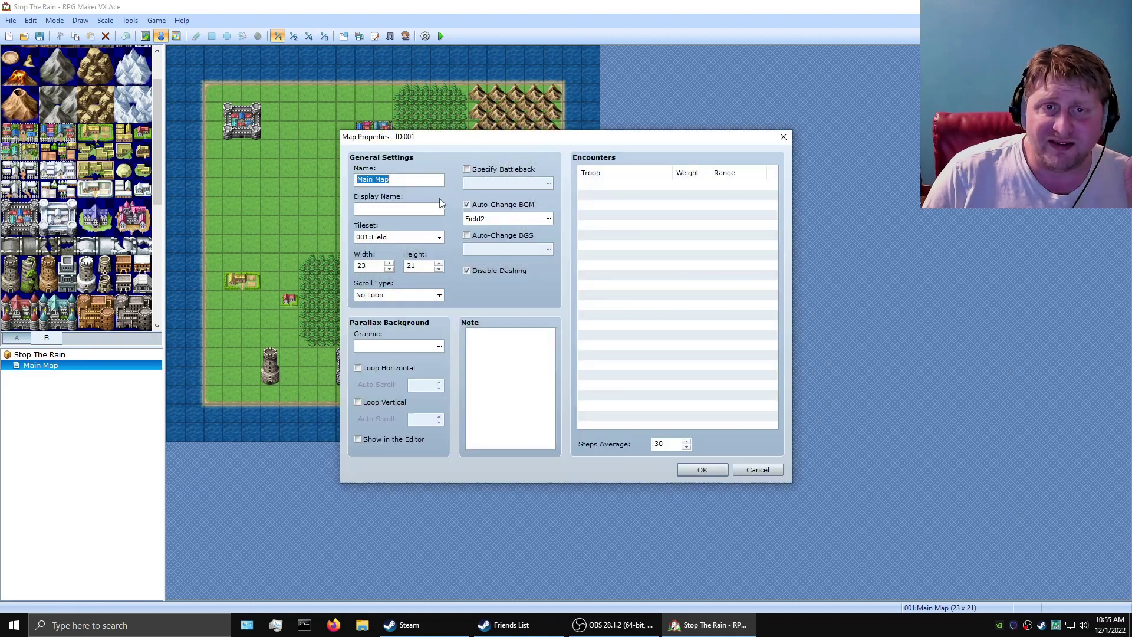
pyautogui.click(439, 238)
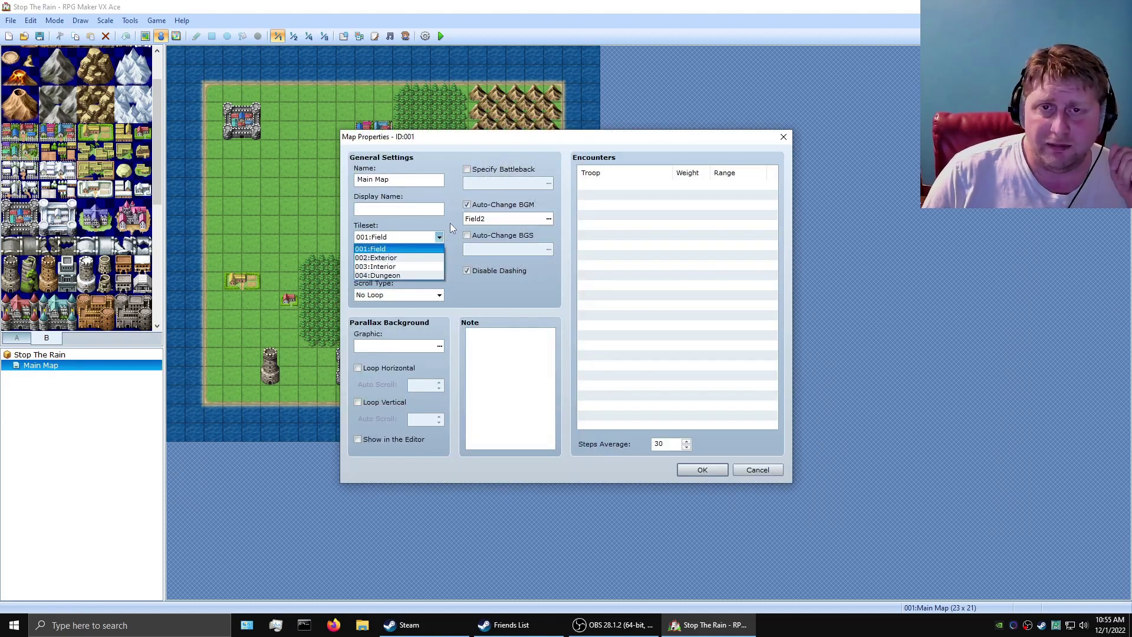
pyautogui.click(448, 236)
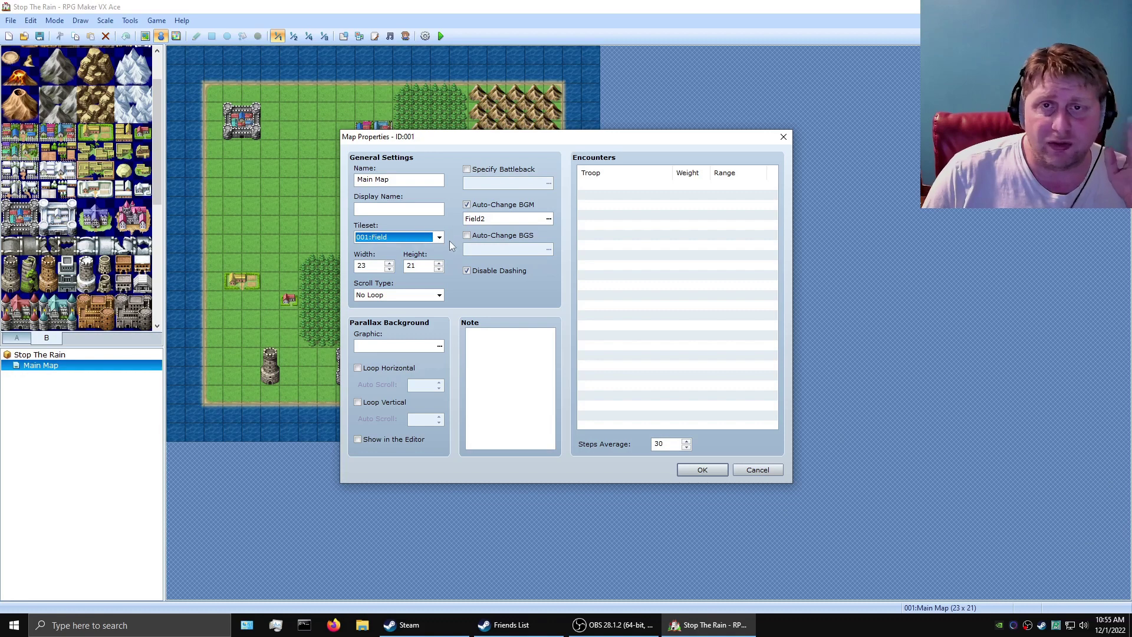
pyautogui.click(773, 471)
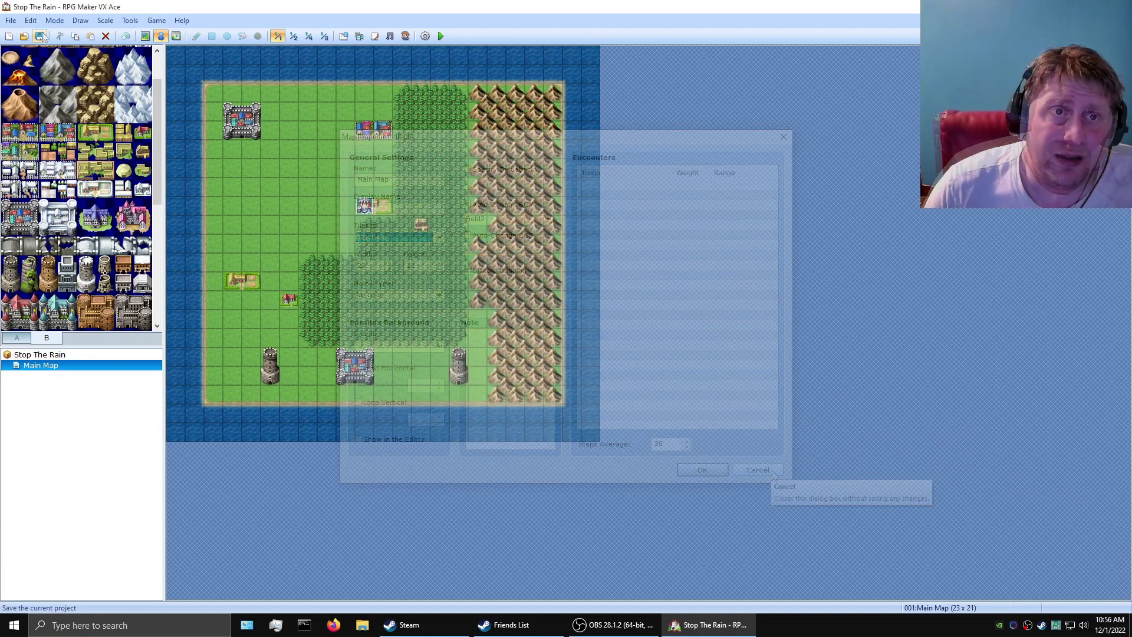